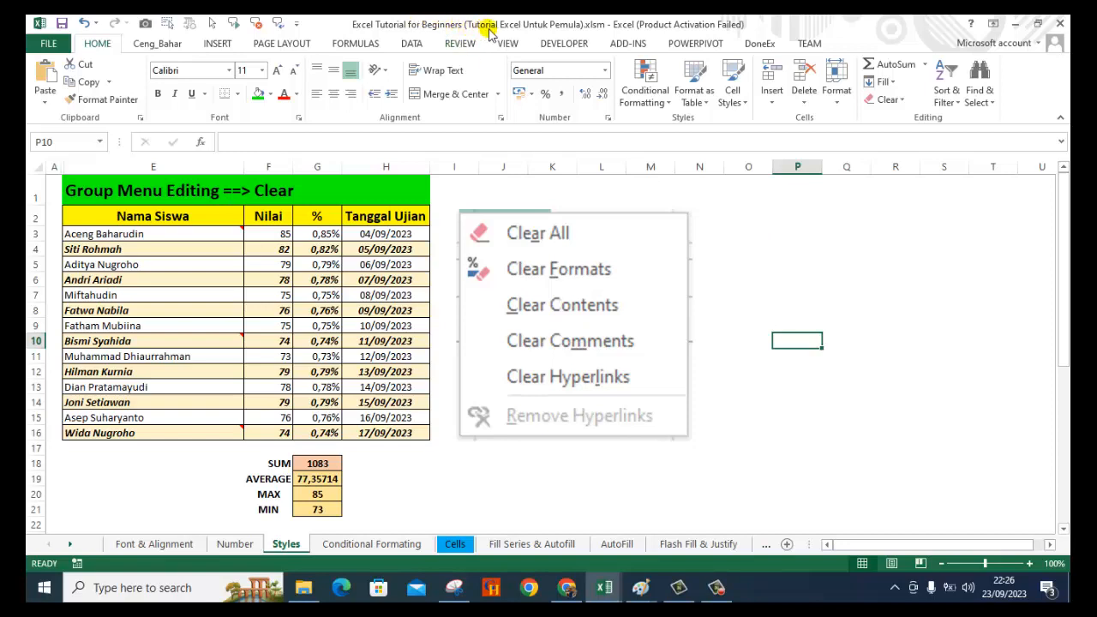
# - Review the available Clear options and the comments attached to the student names in E3, E10 and E16
pyautogui.click(765, 218)
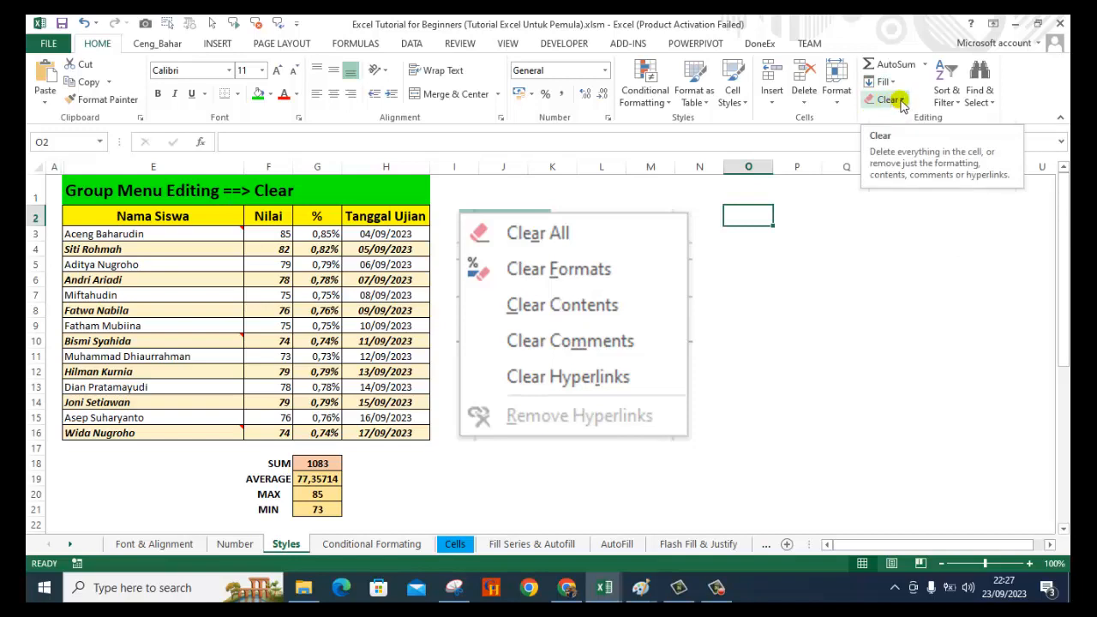
pyautogui.click(902, 103)
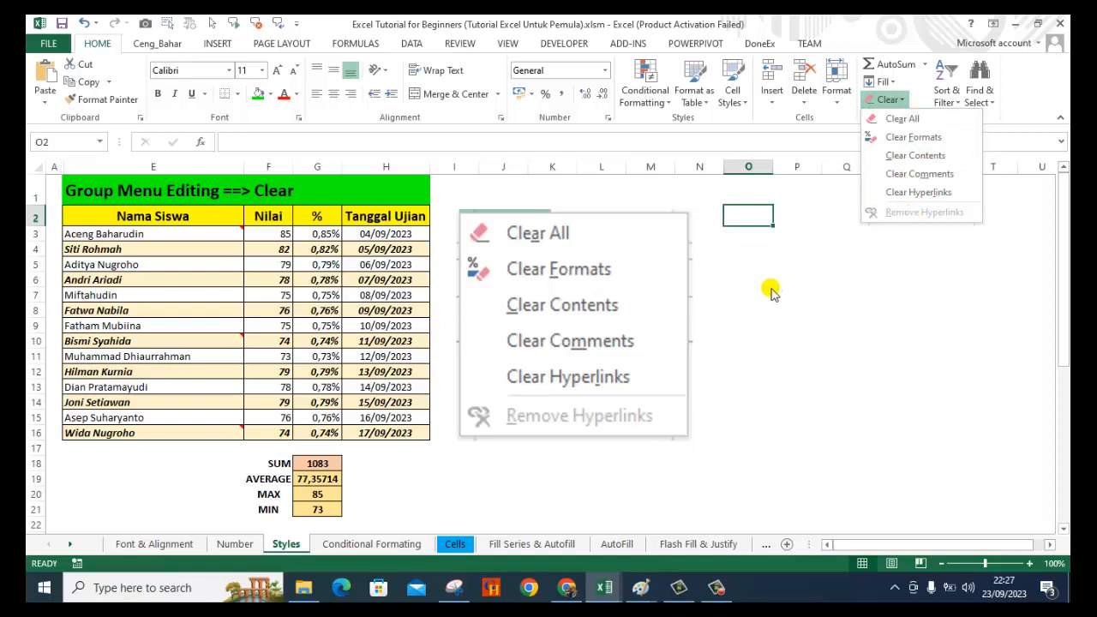
pyautogui.press('Escape')
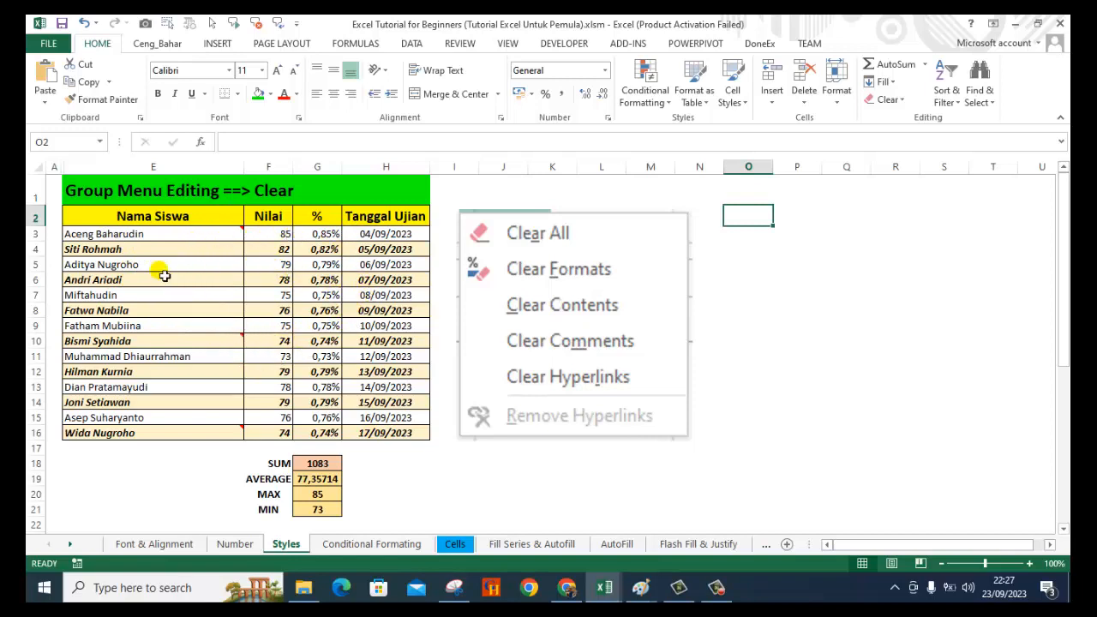
pyautogui.moveTo(135, 239)
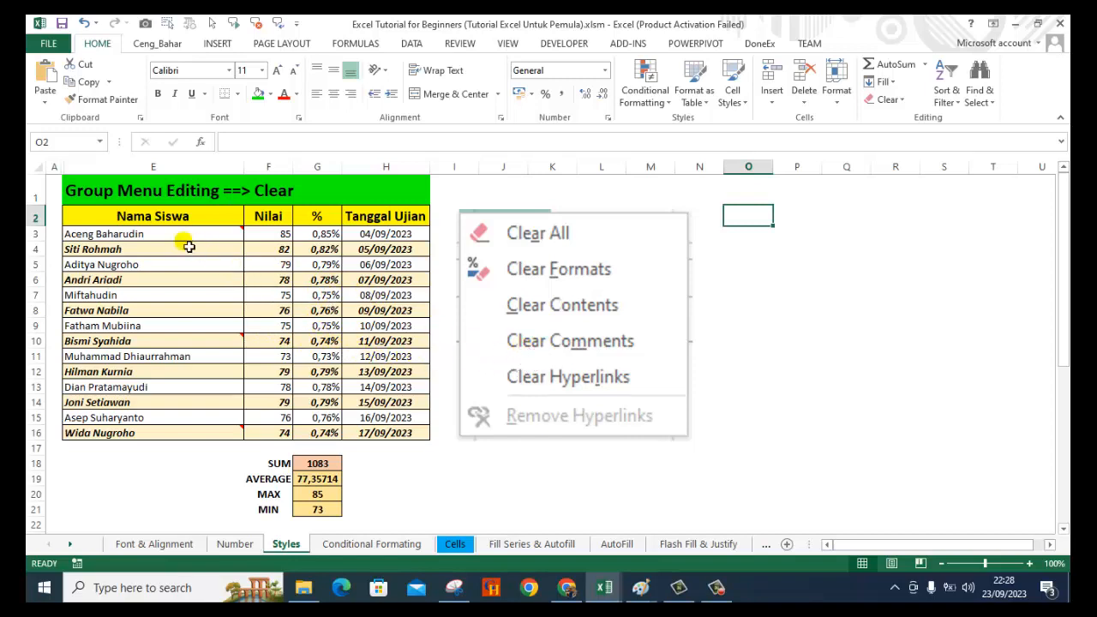
pyautogui.moveTo(178, 239)
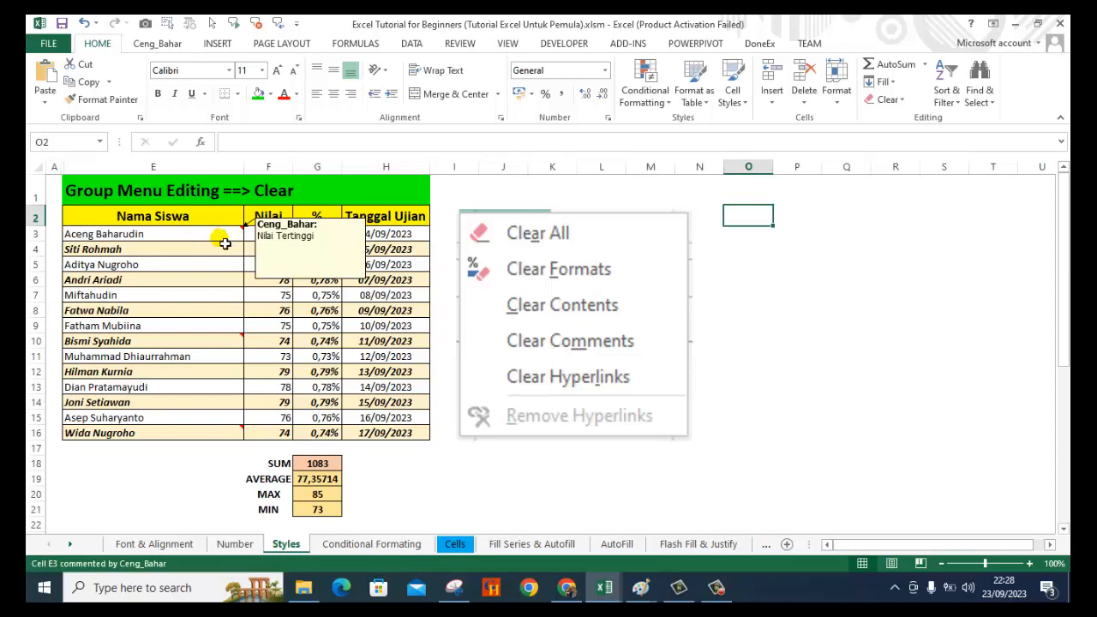
pyautogui.moveTo(206, 351)
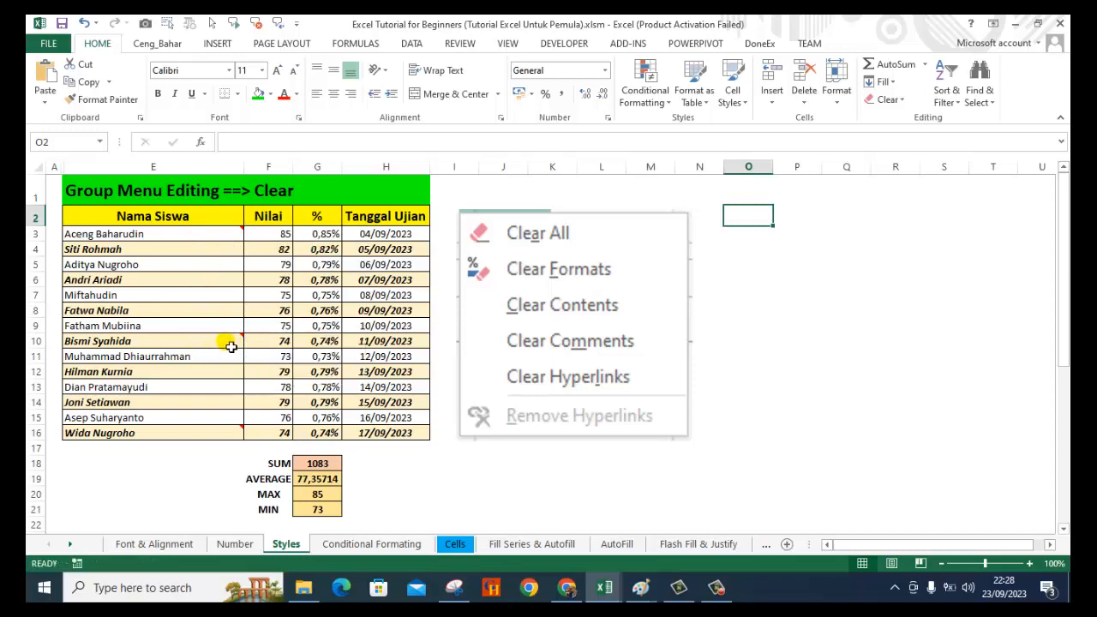
pyautogui.moveTo(227, 441)
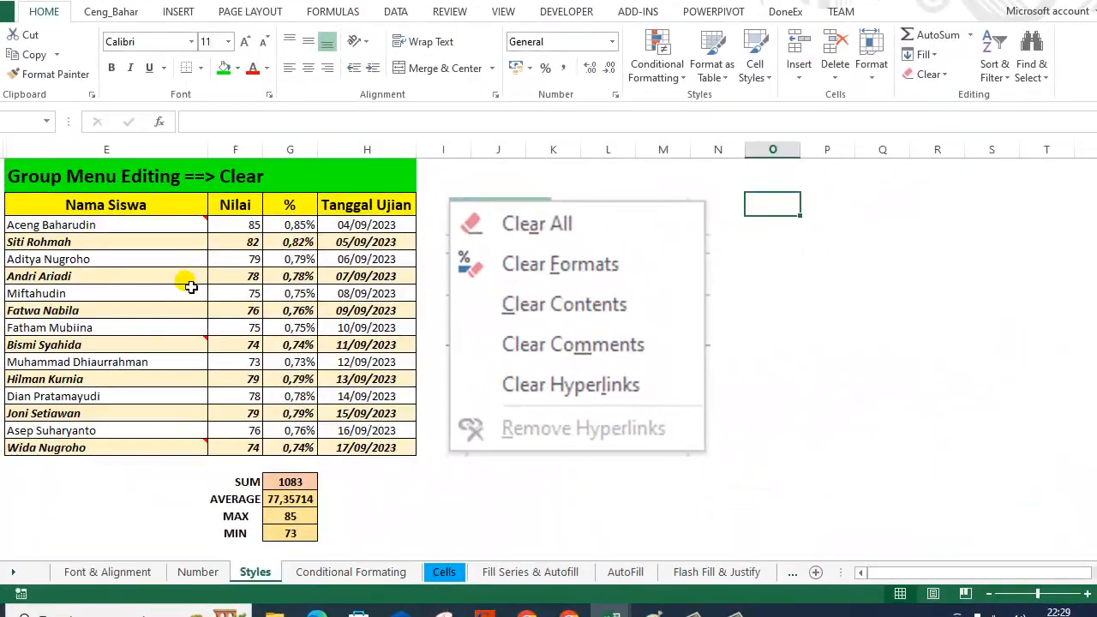
# - Clear everything, including contents, formats and comments, from the student data rows in E3:H16
pyautogui.click(188, 281)
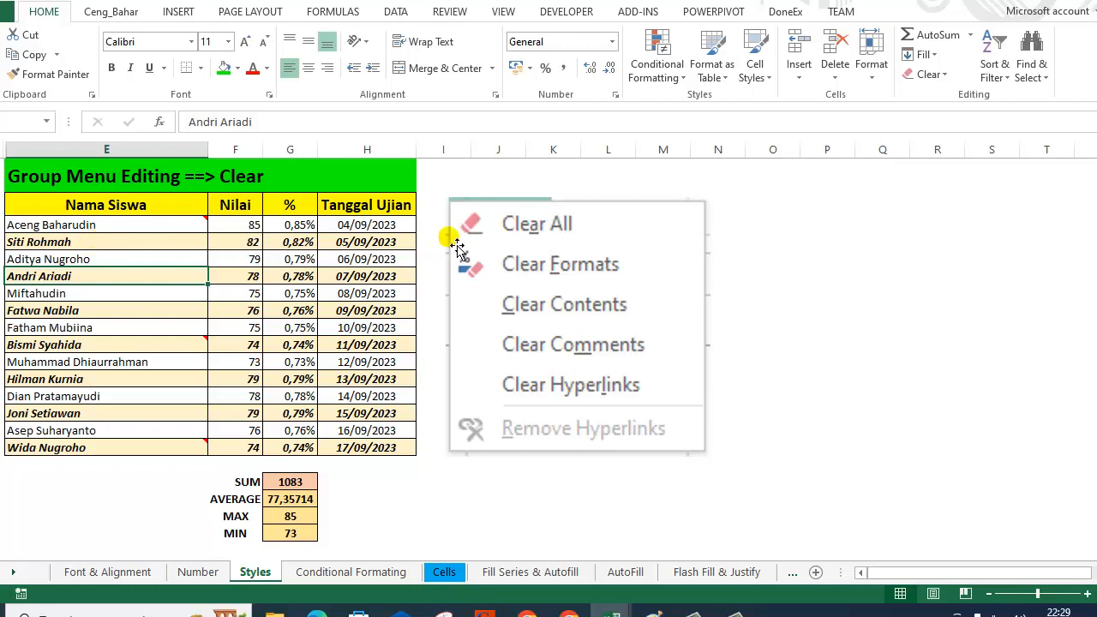
pyautogui.moveTo(79, 233)
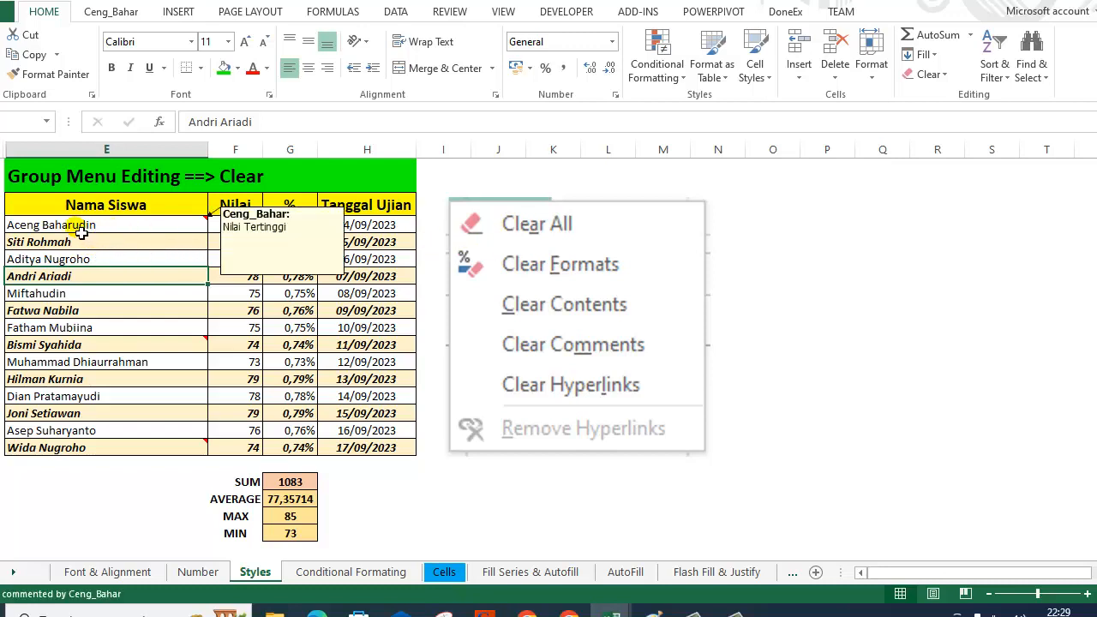
pyautogui.moveTo(80, 232); pyautogui.dragTo(405, 452)
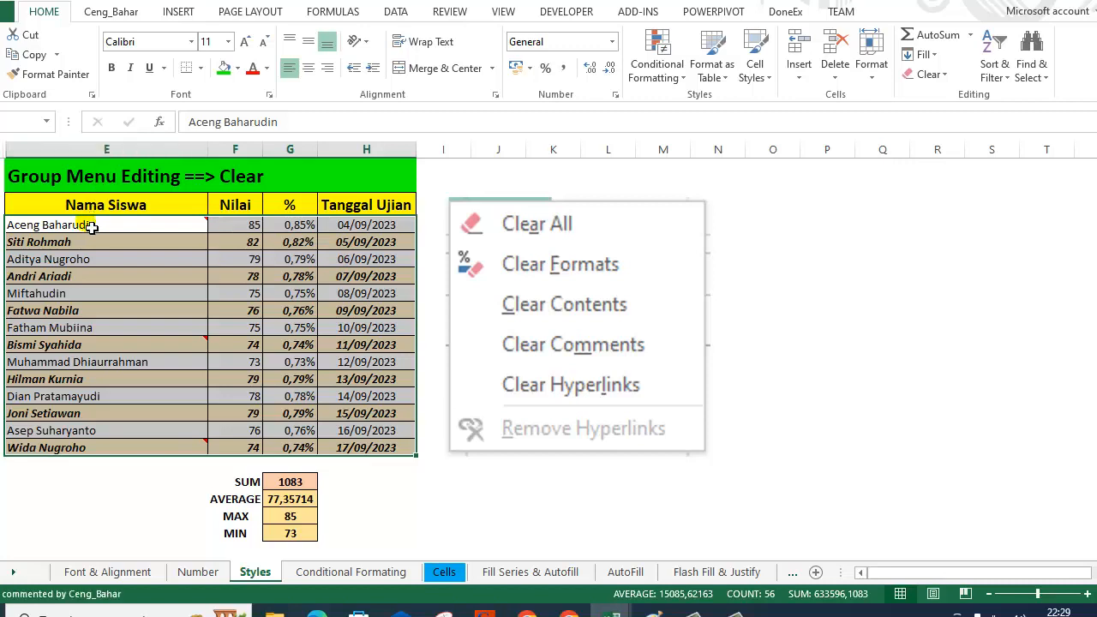
pyautogui.moveTo(91, 228)
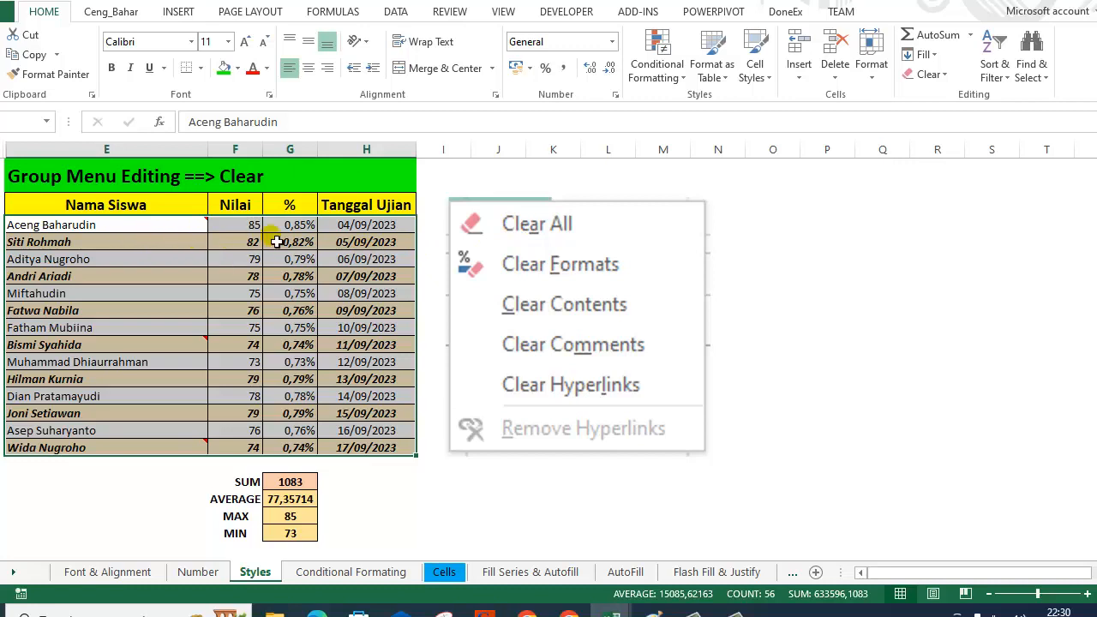
pyautogui.moveTo(141, 233)
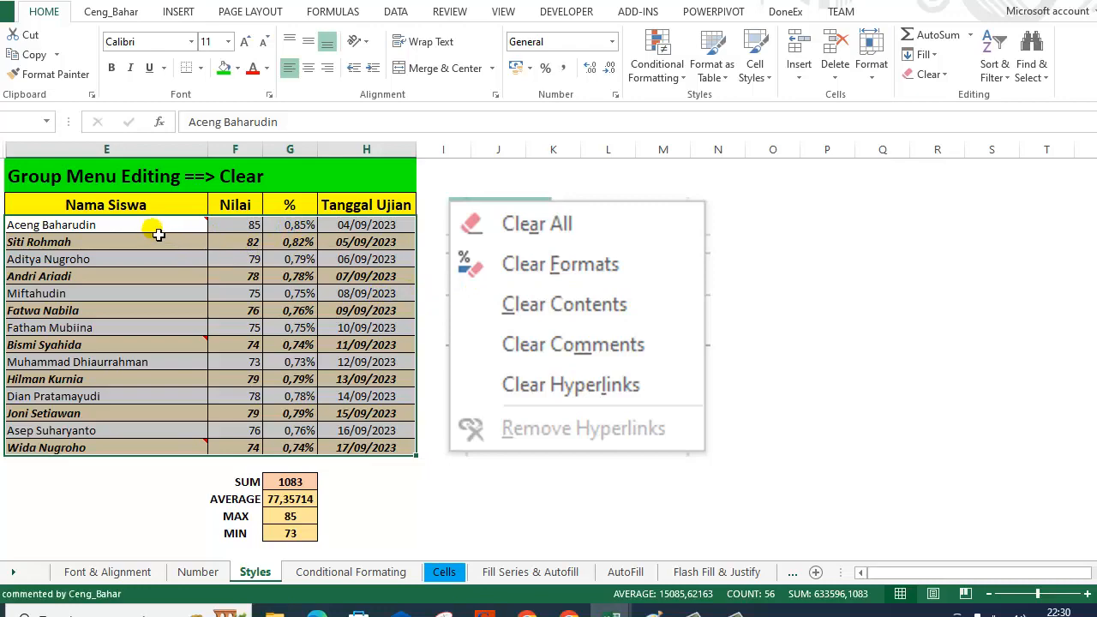
pyautogui.moveTo(193, 237)
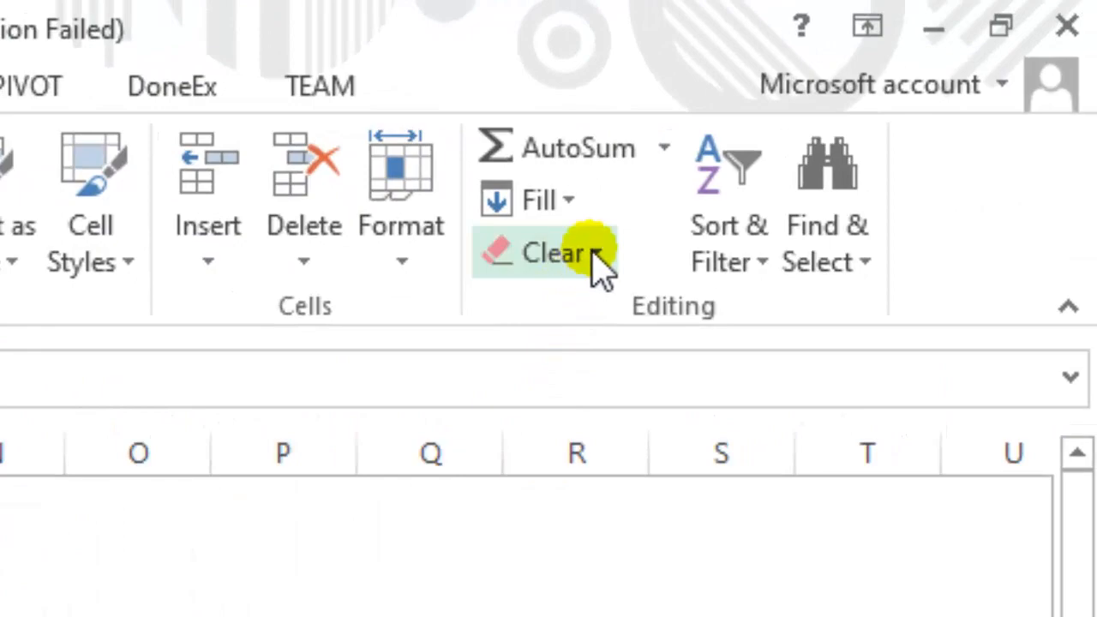
pyautogui.click(596, 257)
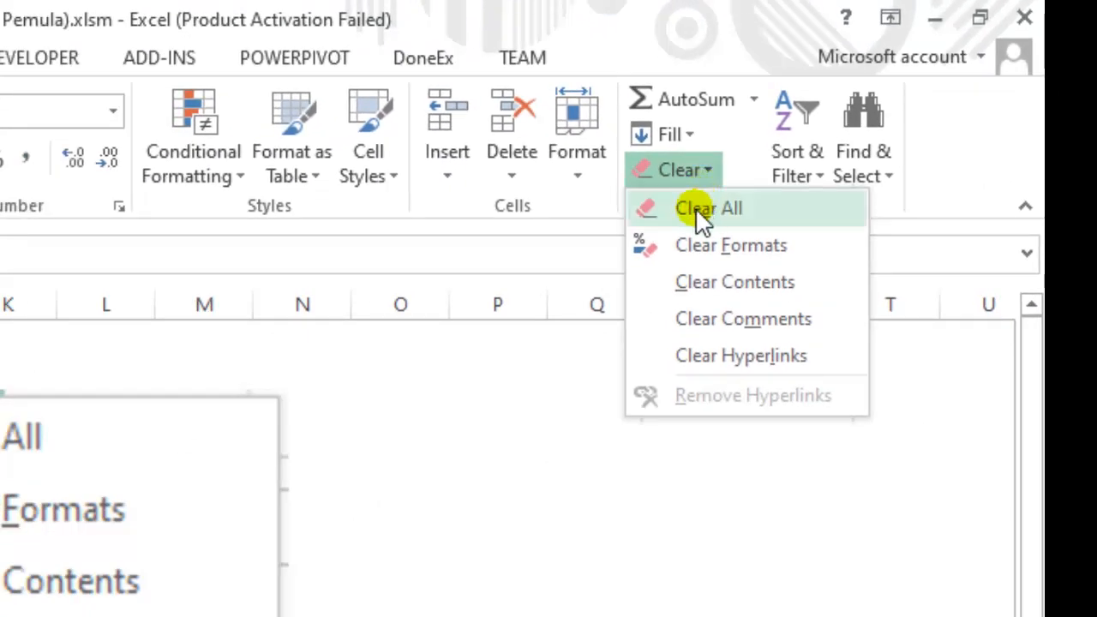
pyautogui.click(698, 208)
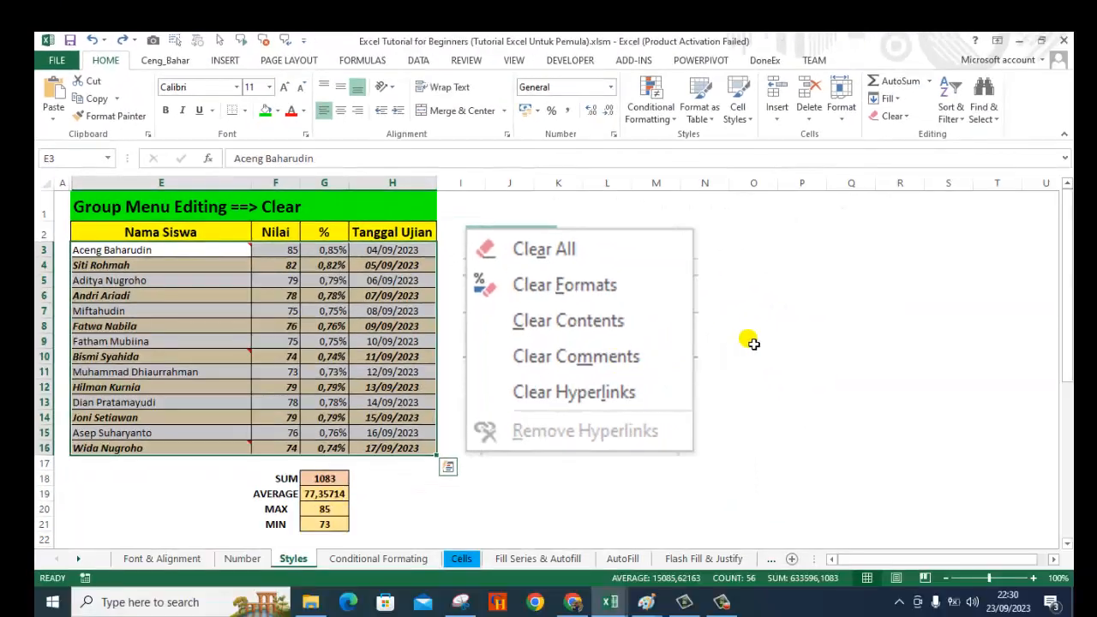
pyautogui.click(797, 341)
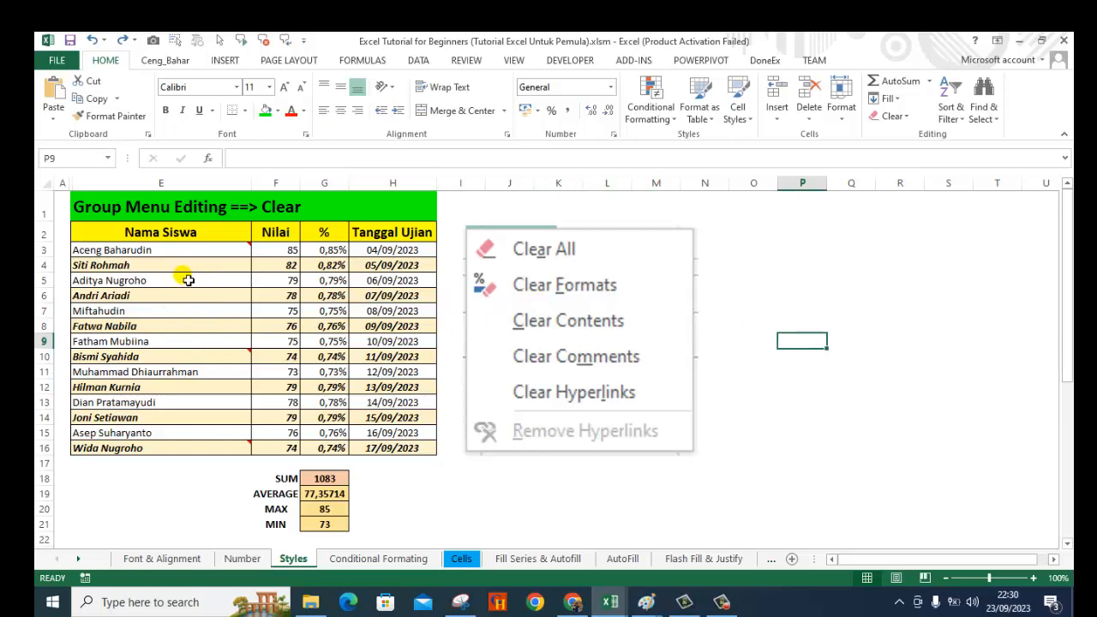
# - Go through the student name cells E3 to E16 one by one to examine their contents, formatting and comments
pyautogui.moveTo(190, 257)
pyautogui.click(135, 251)
pyautogui.click(151, 270)
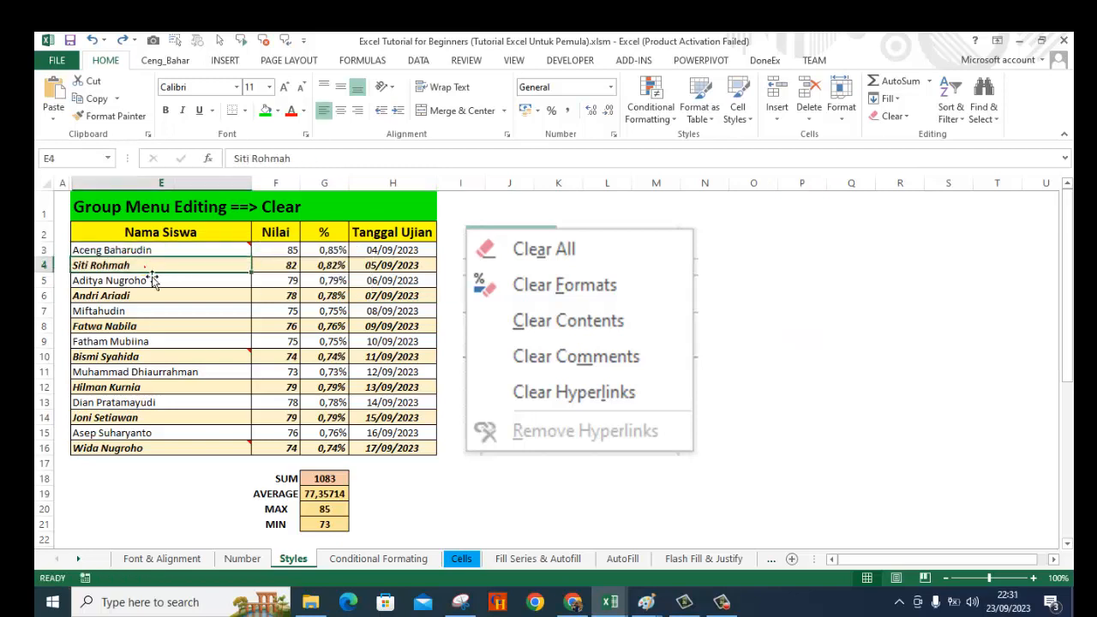
pyautogui.click(175, 281)
pyautogui.click(181, 295)
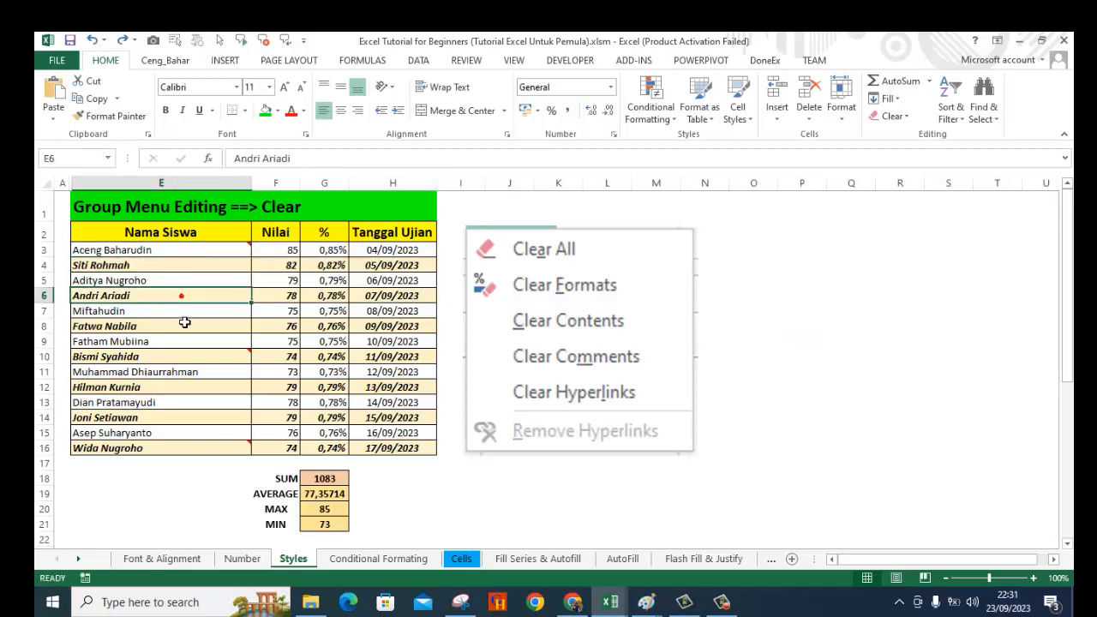
pyautogui.click(183, 313)
pyautogui.click(182, 327)
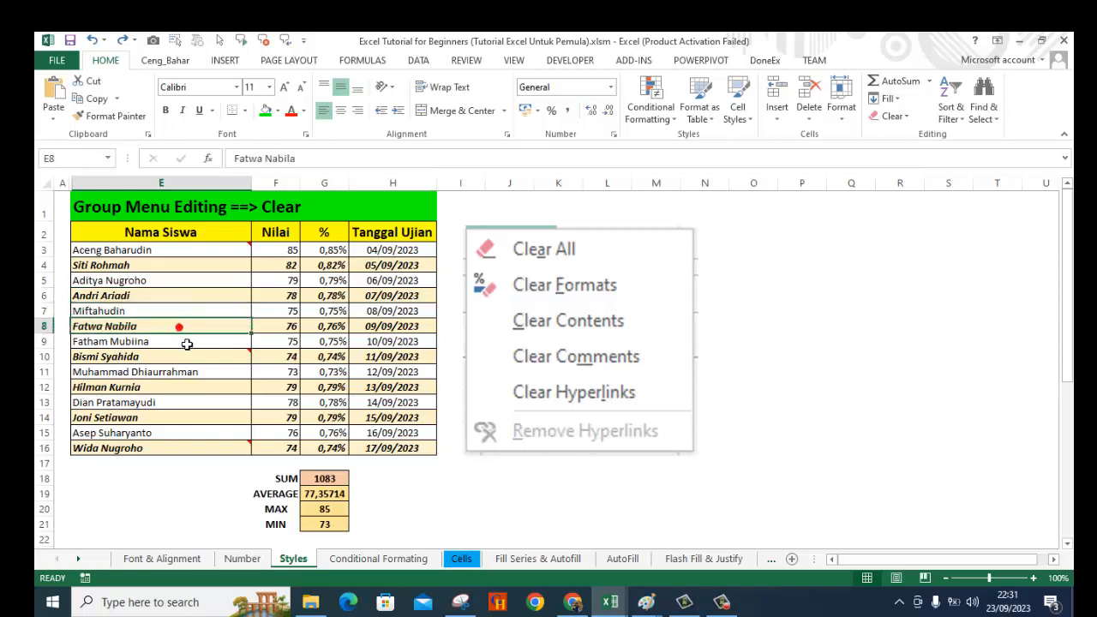
pyautogui.click(187, 343)
pyautogui.click(190, 358)
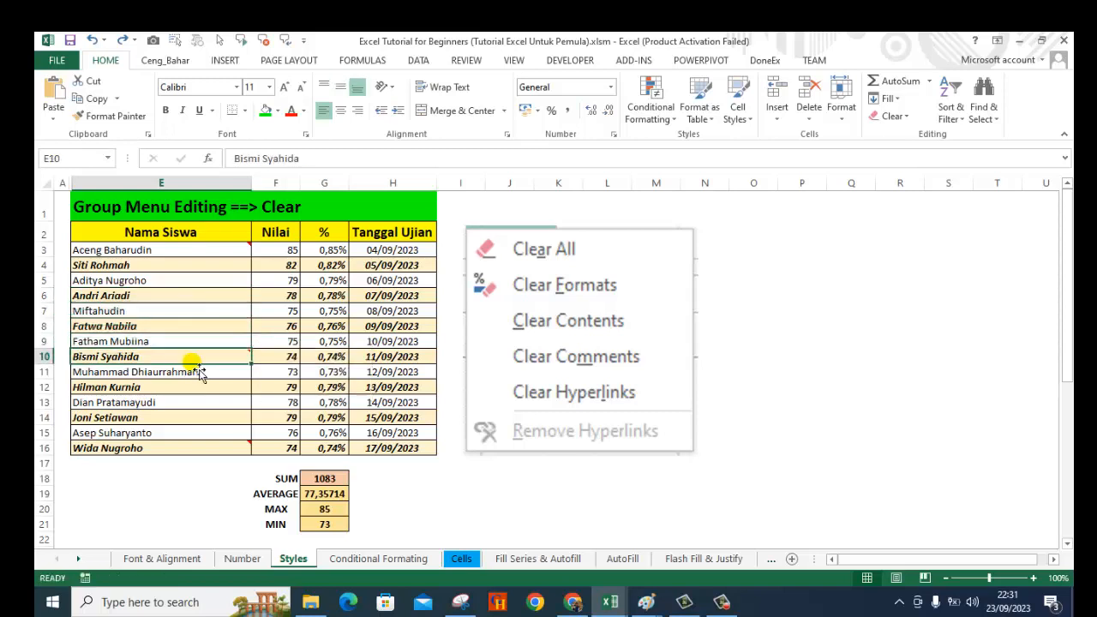
pyautogui.click(196, 374)
pyautogui.click(196, 388)
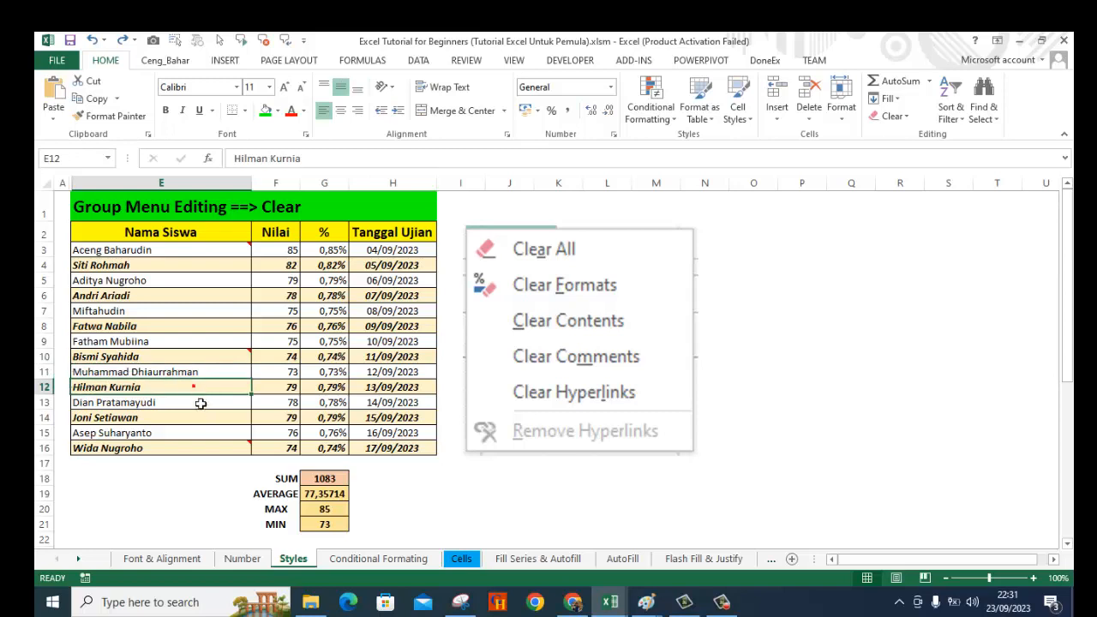
pyautogui.click(200, 404)
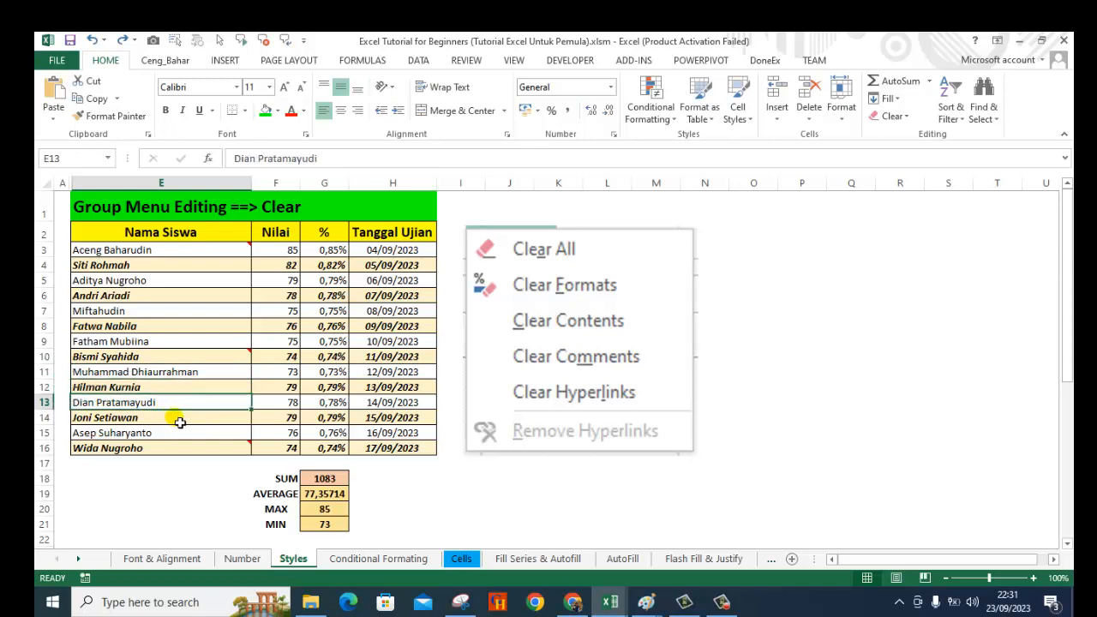
pyautogui.click(180, 421)
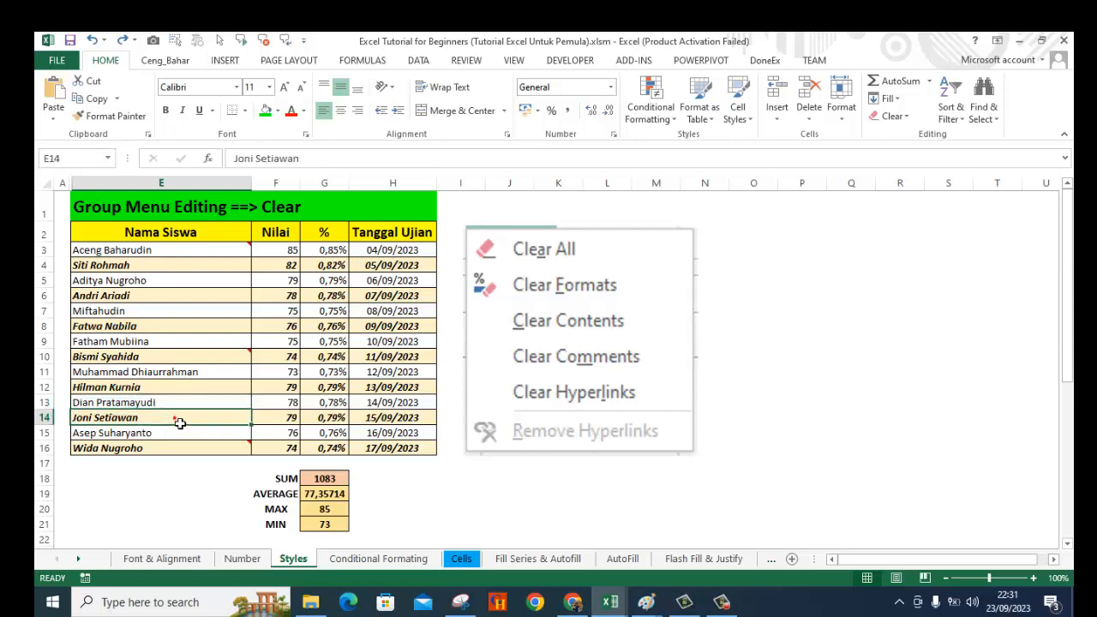
pyautogui.click(180, 434)
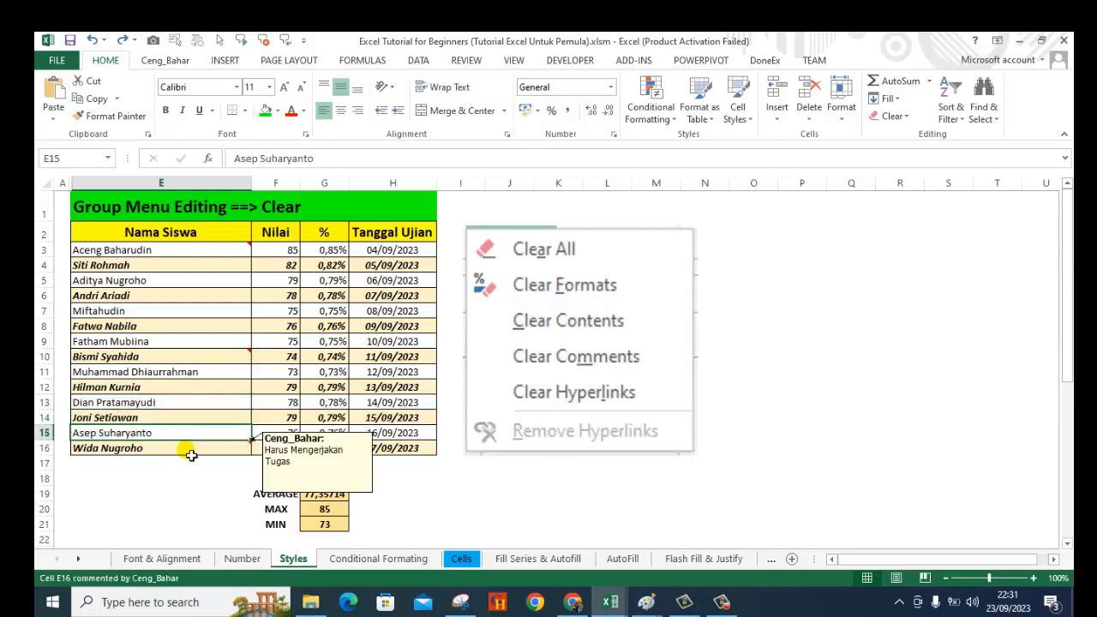
pyautogui.click(190, 453)
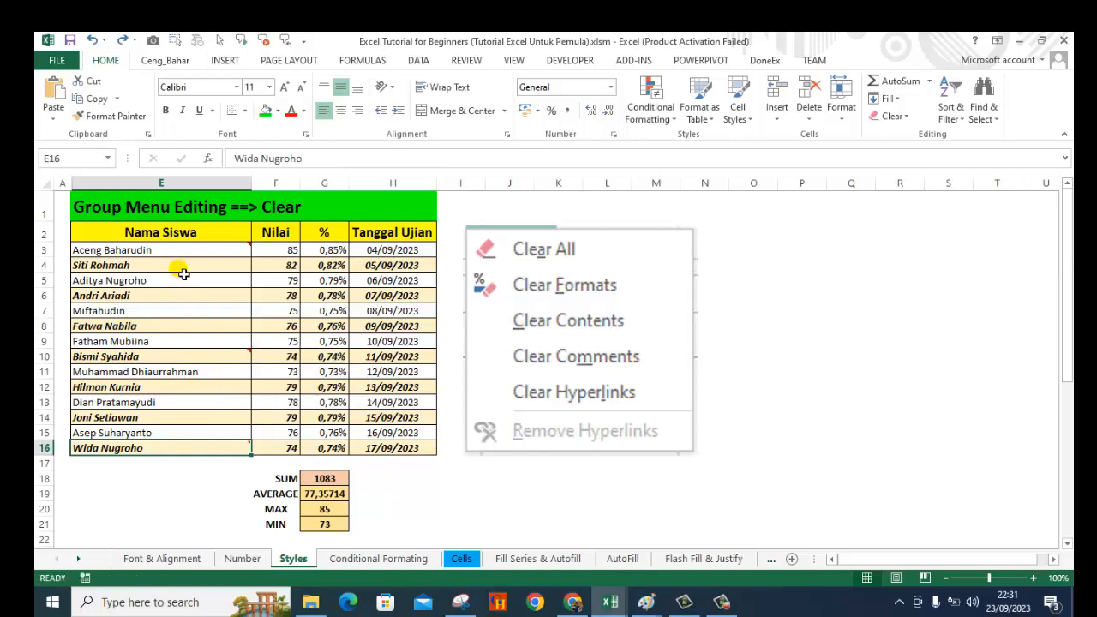
# - Clear only the formats from the student data rows in E3:H16
pyautogui.moveTo(189, 254)
pyautogui.moveTo(189, 254); pyautogui.dragTo(393, 451)
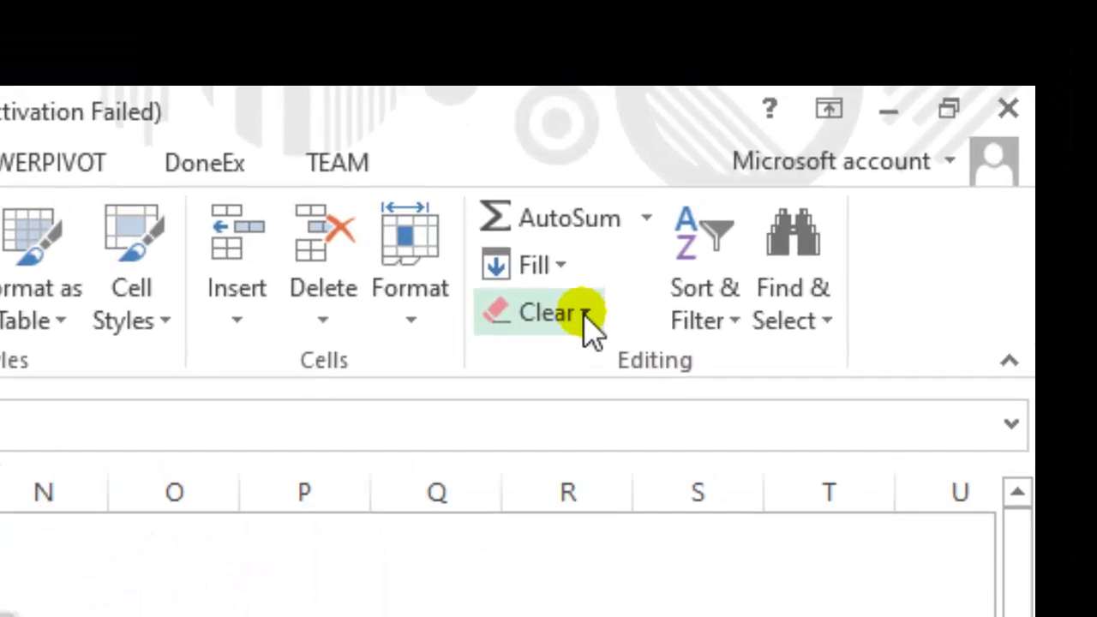
pyautogui.click(585, 314)
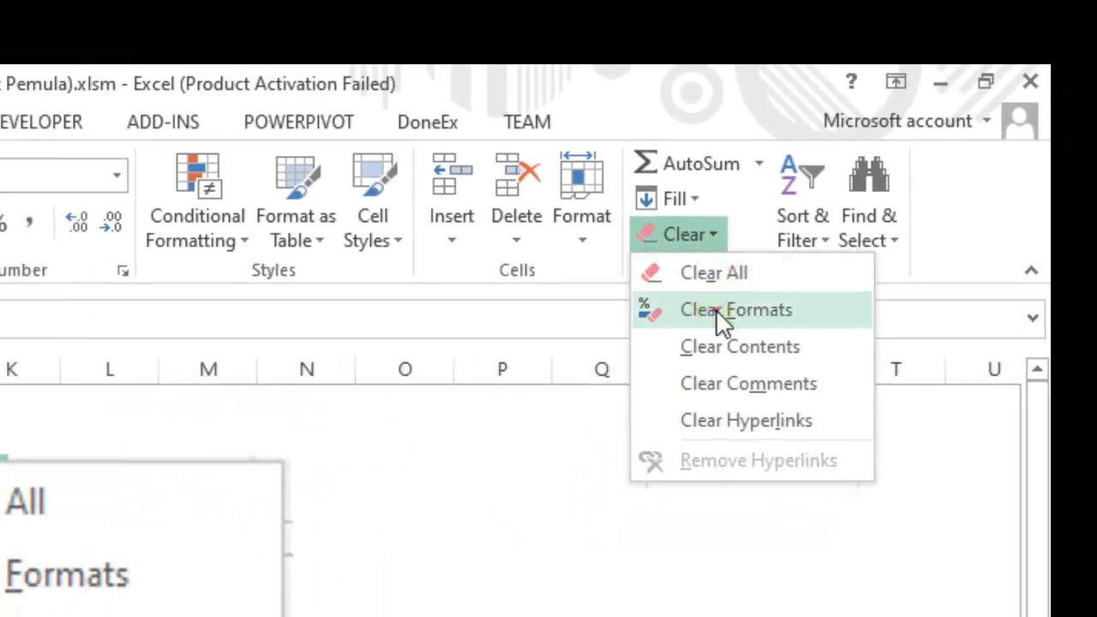
pyautogui.click(716, 310)
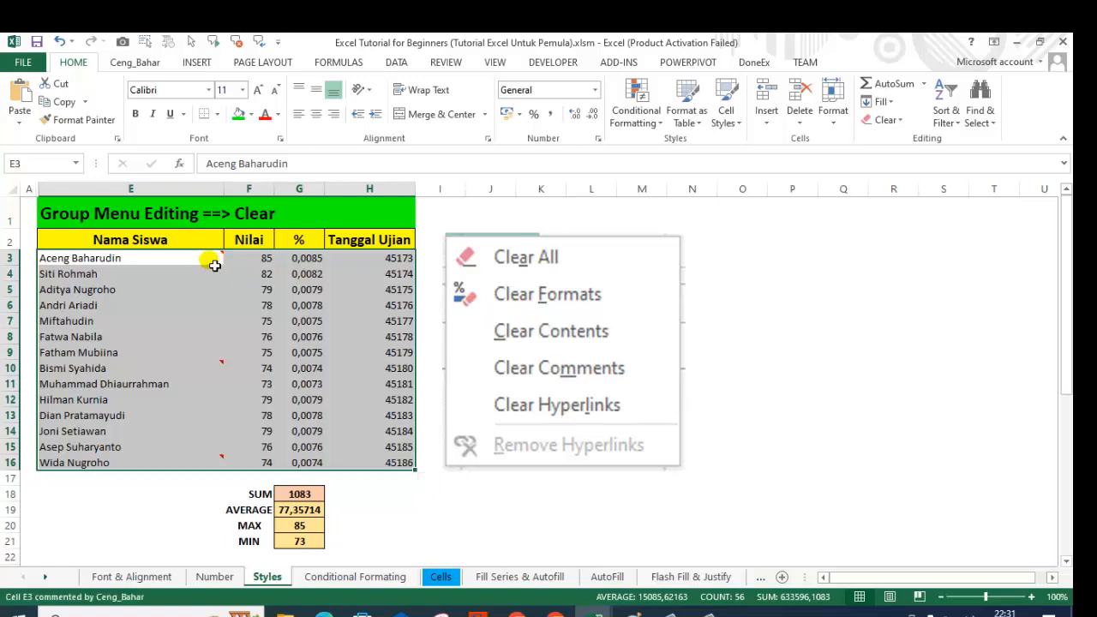
# - Undo the format clearing on the student data rows and deselect the range
pyautogui.moveTo(214, 265)
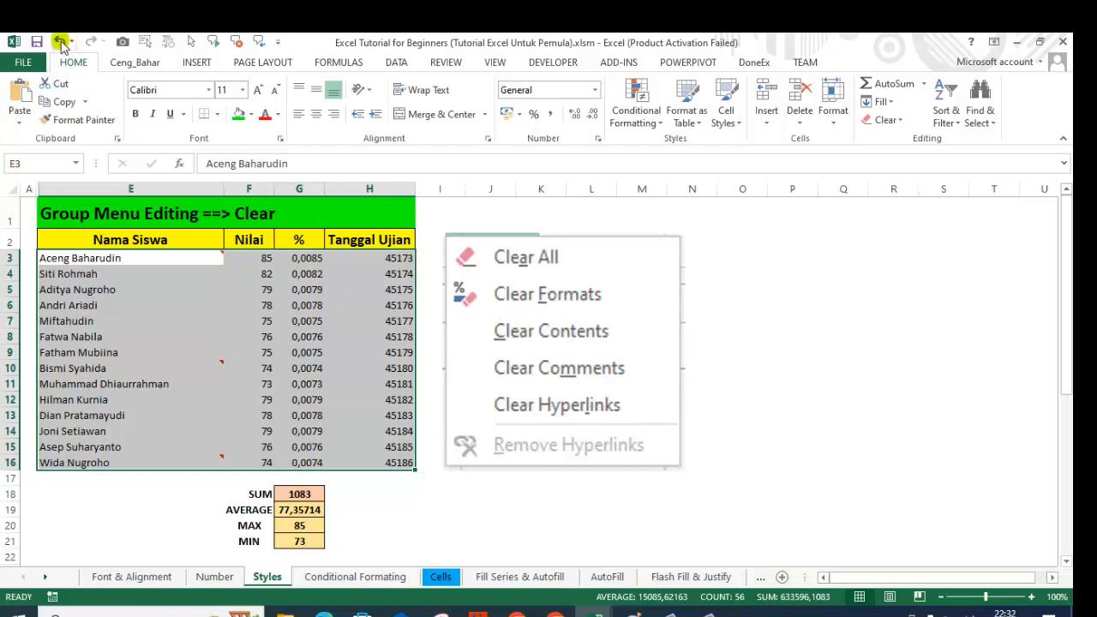
pyautogui.click(60, 43)
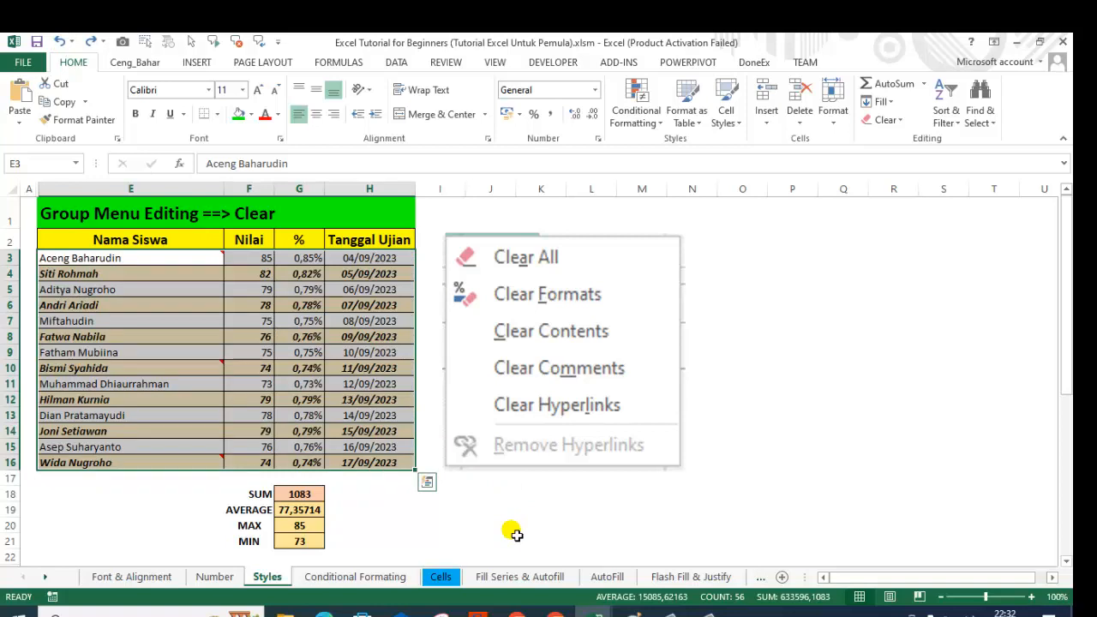
pyautogui.click(511, 530)
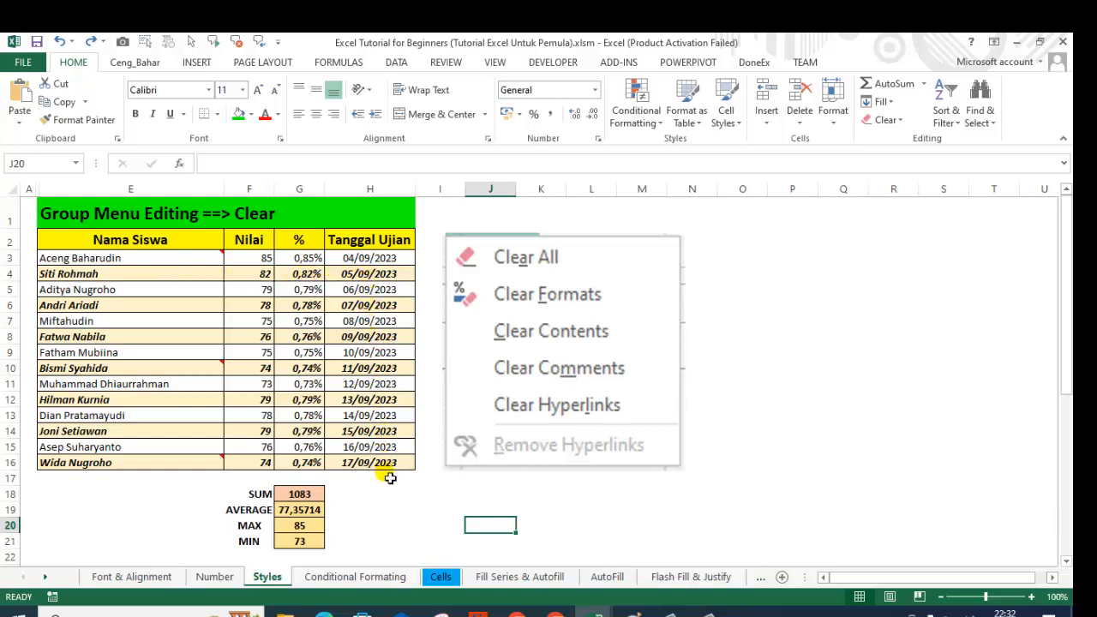
# - Clear only the contents of the student data rows in E3:H16
pyautogui.moveTo(180, 261)
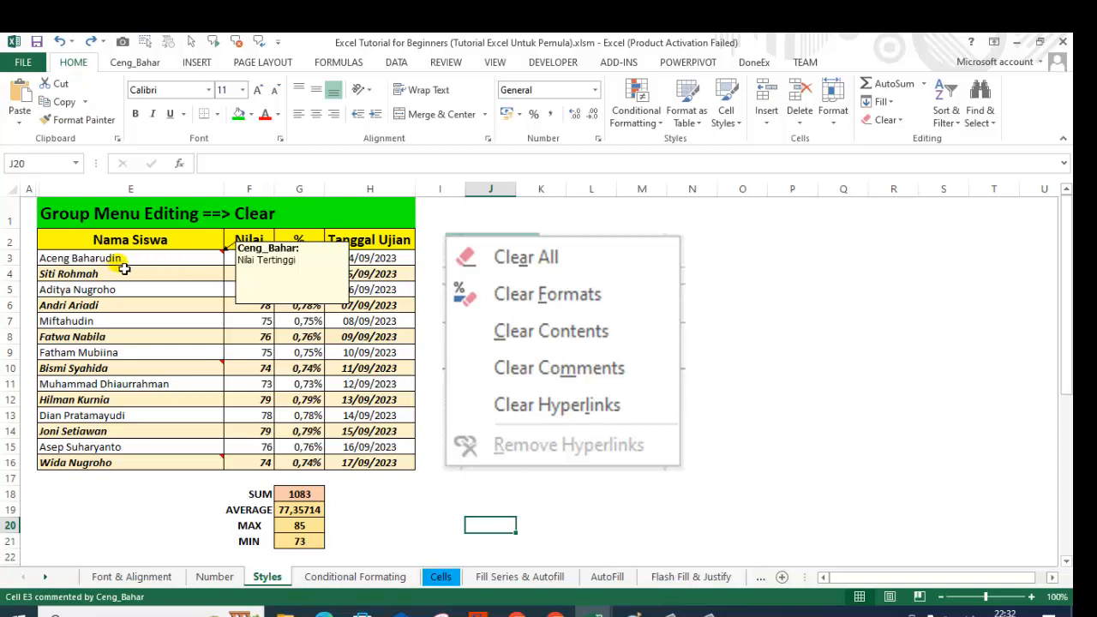
pyautogui.moveTo(143, 266); pyautogui.dragTo(382, 463)
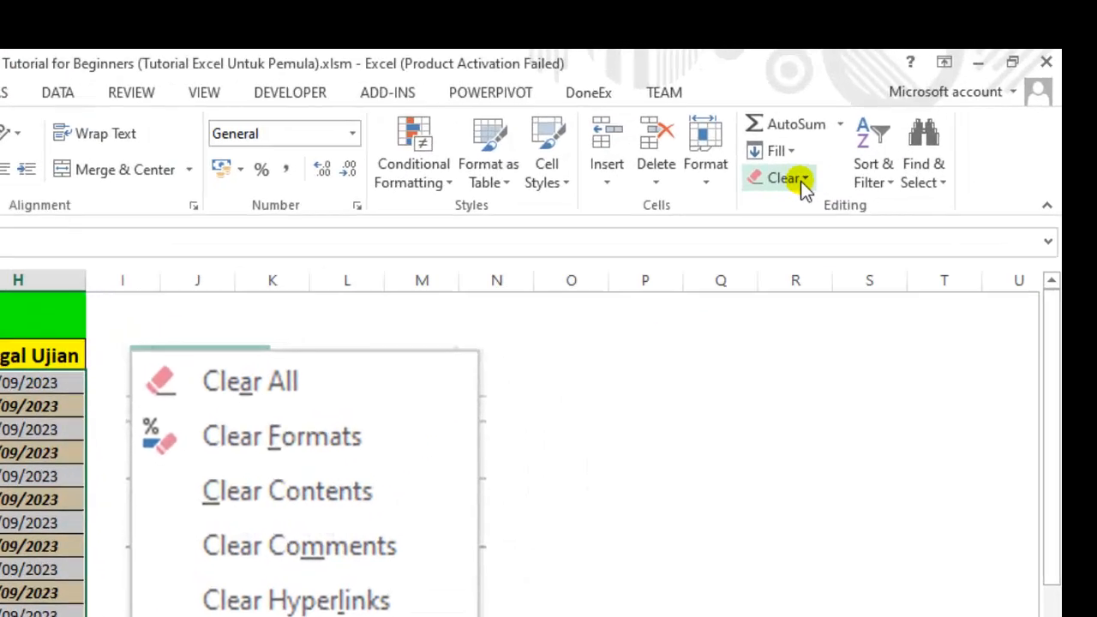
pyautogui.click(900, 122)
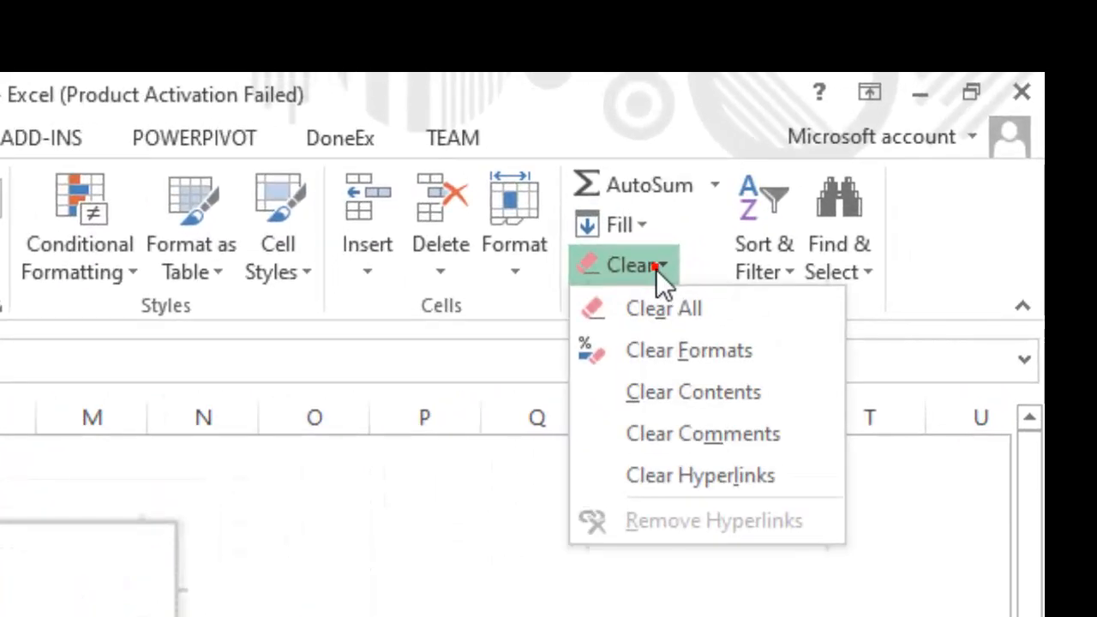
pyautogui.click(684, 388)
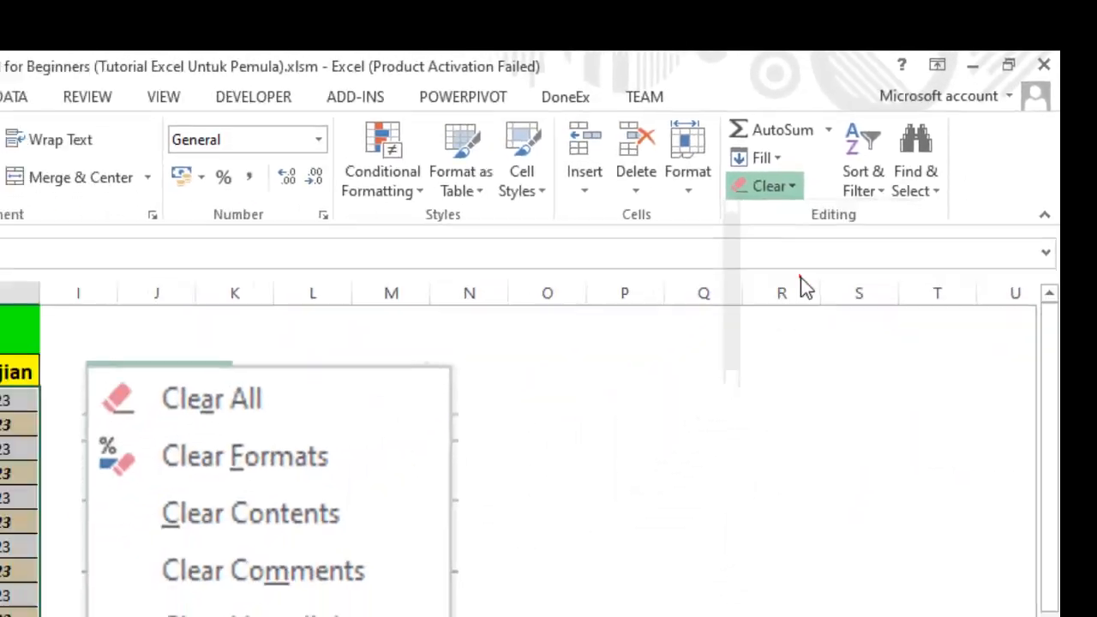
# - Test the retained percentage format by entering 0,1% in cell G3 and deleting the entry
pyautogui.click(222, 334)
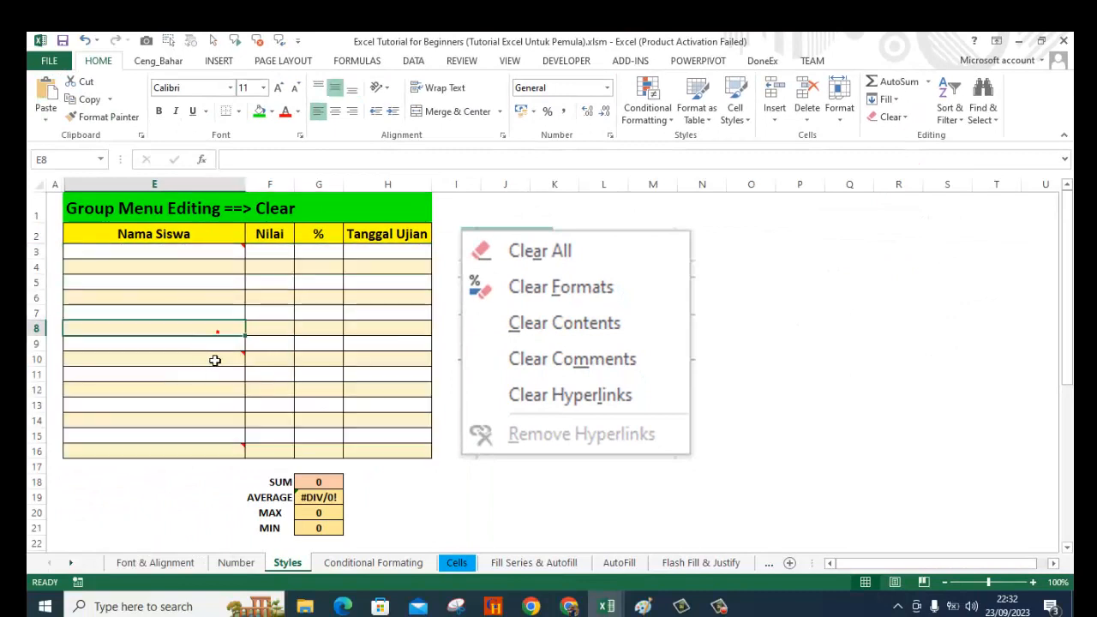
pyautogui.moveTo(230, 370)
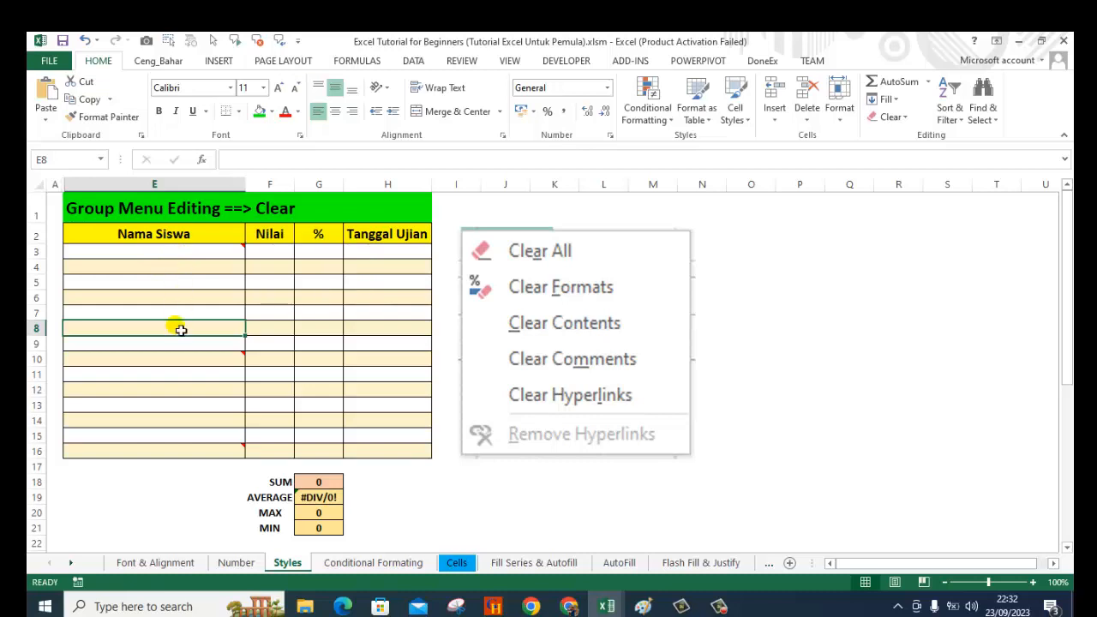
pyautogui.moveTo(228, 259)
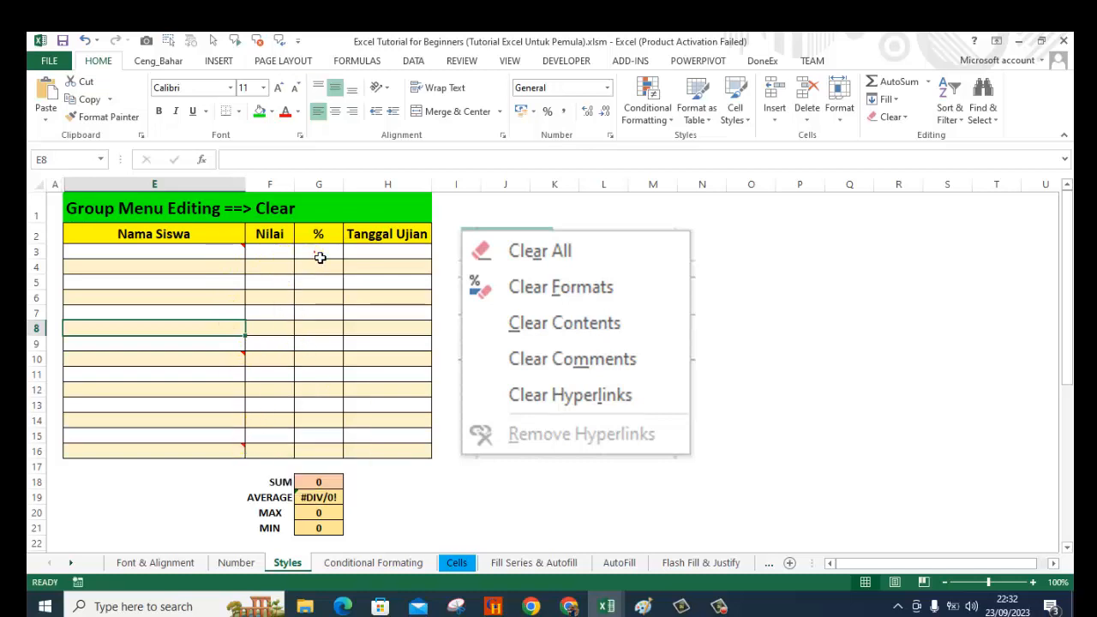
pyautogui.click(319, 257)
pyautogui.write('0,1')
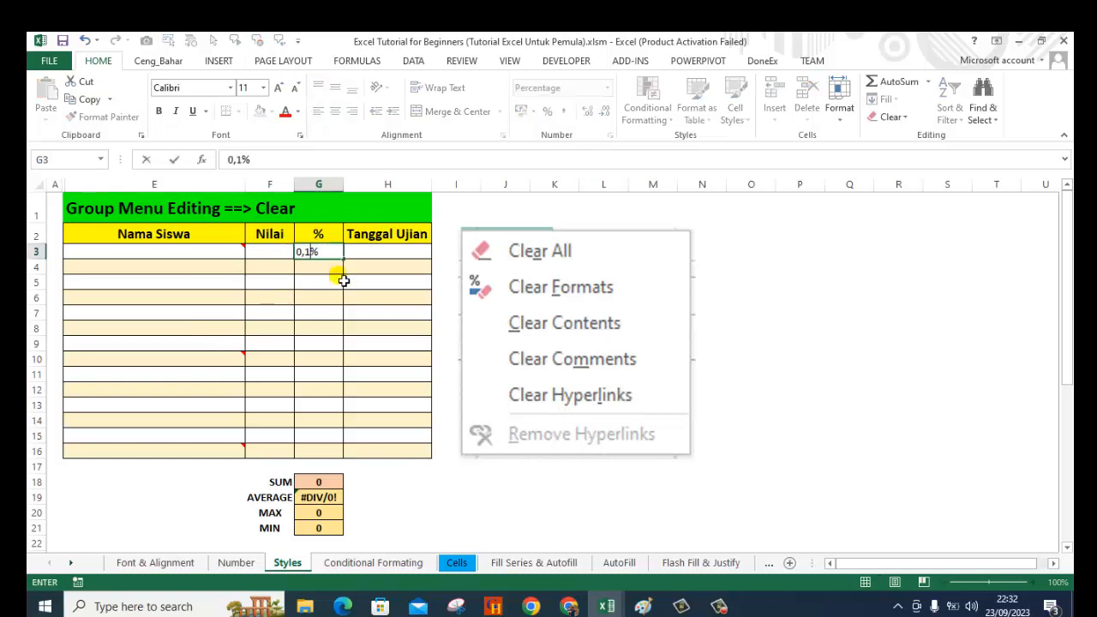
pyautogui.press('Return')
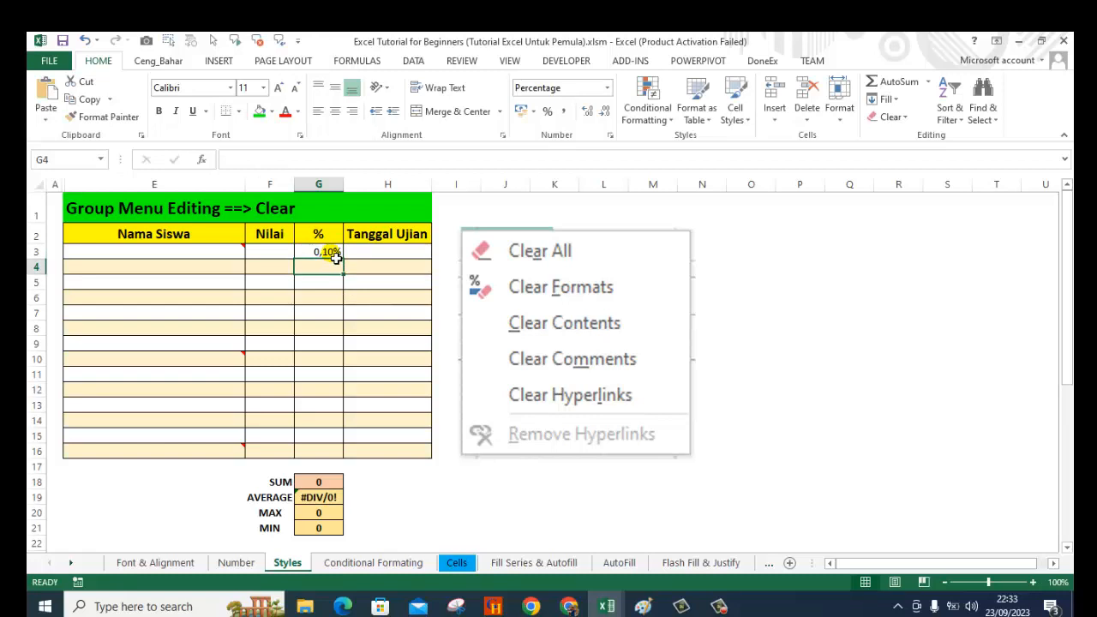
pyautogui.click(334, 253)
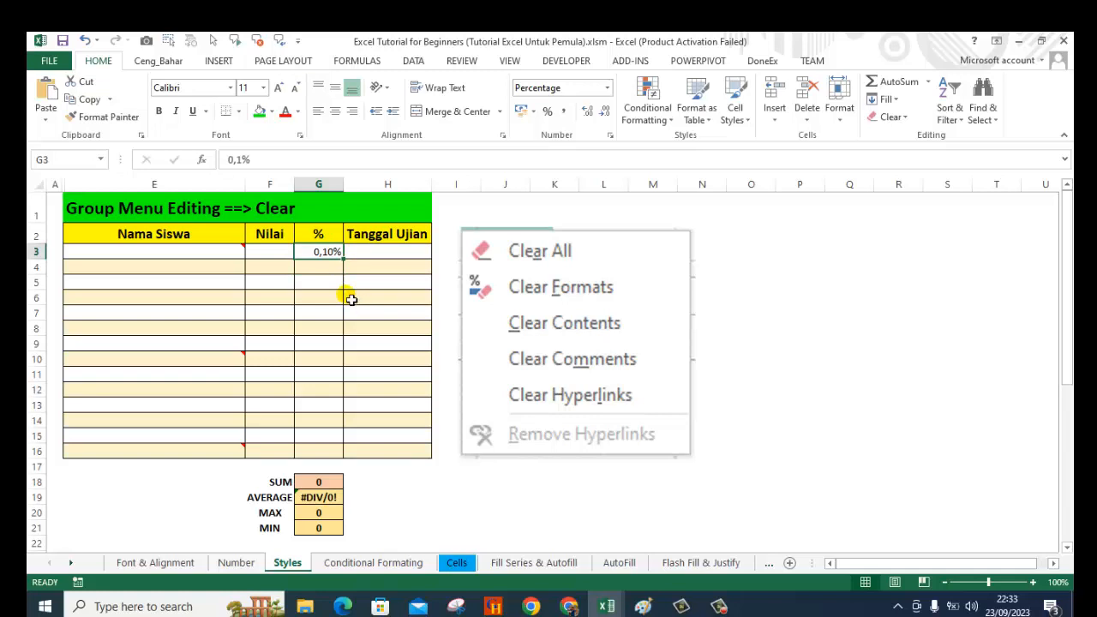
pyautogui.press('Delete')
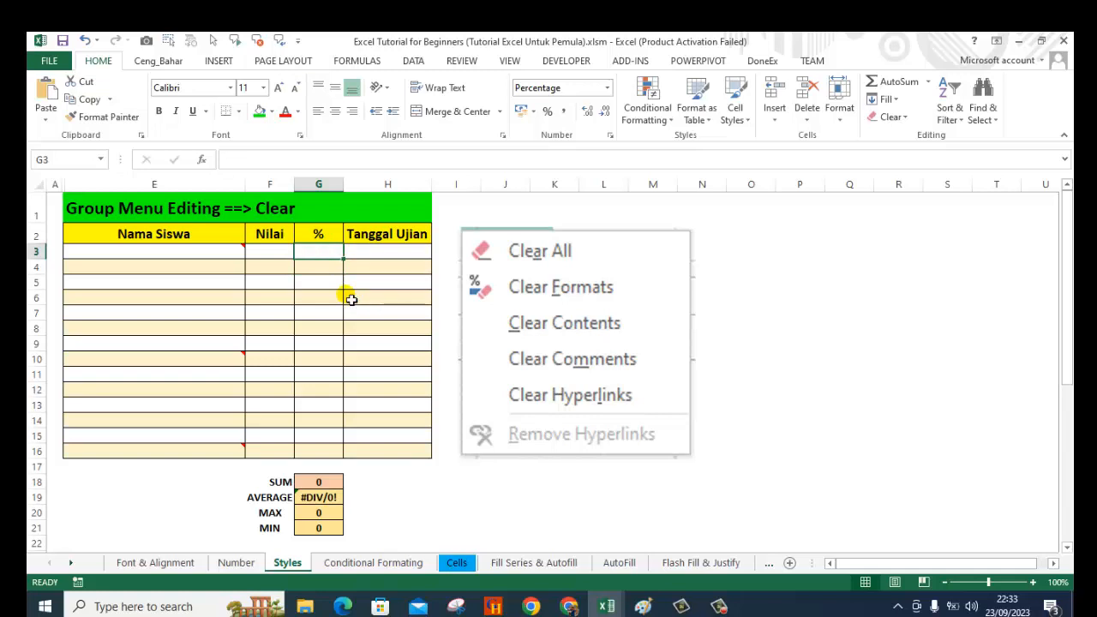
# - Test the retained date format by entering the current date, 23/09/2023, in cell H3 and deleting the entry
pyautogui.click(401, 258)
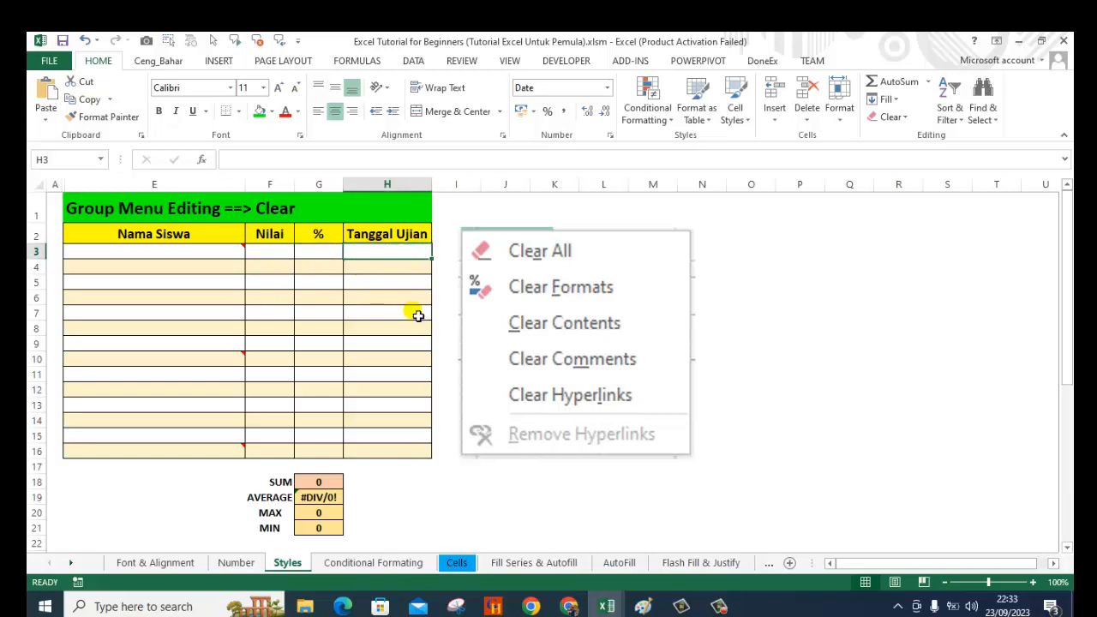
pyautogui.hotkey('ctrl', ';')
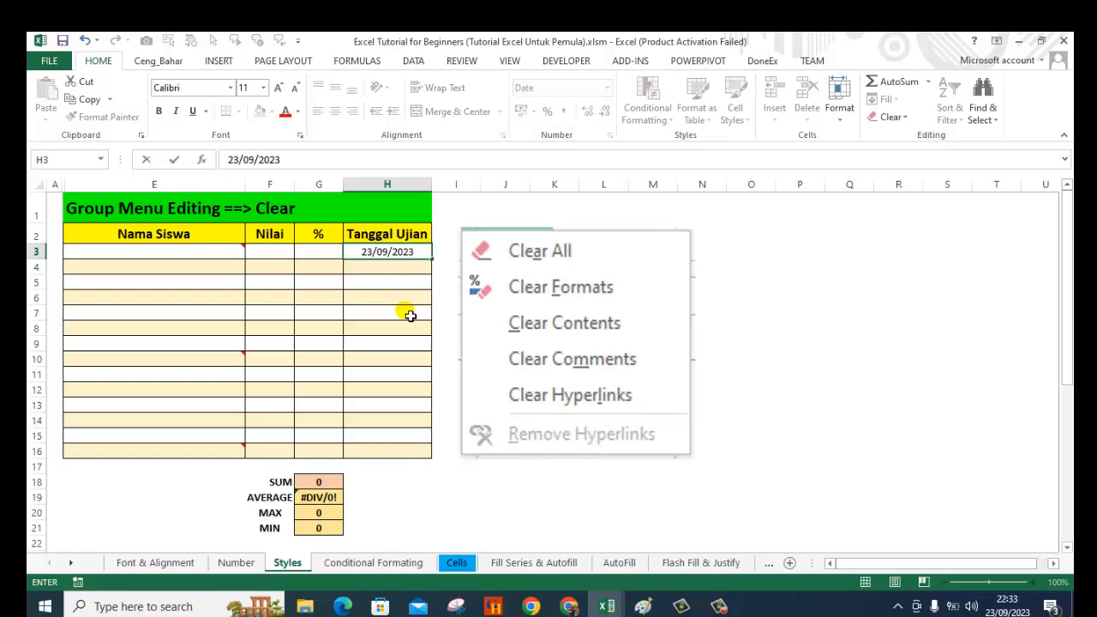
pyautogui.click(419, 318)
pyautogui.click(396, 258)
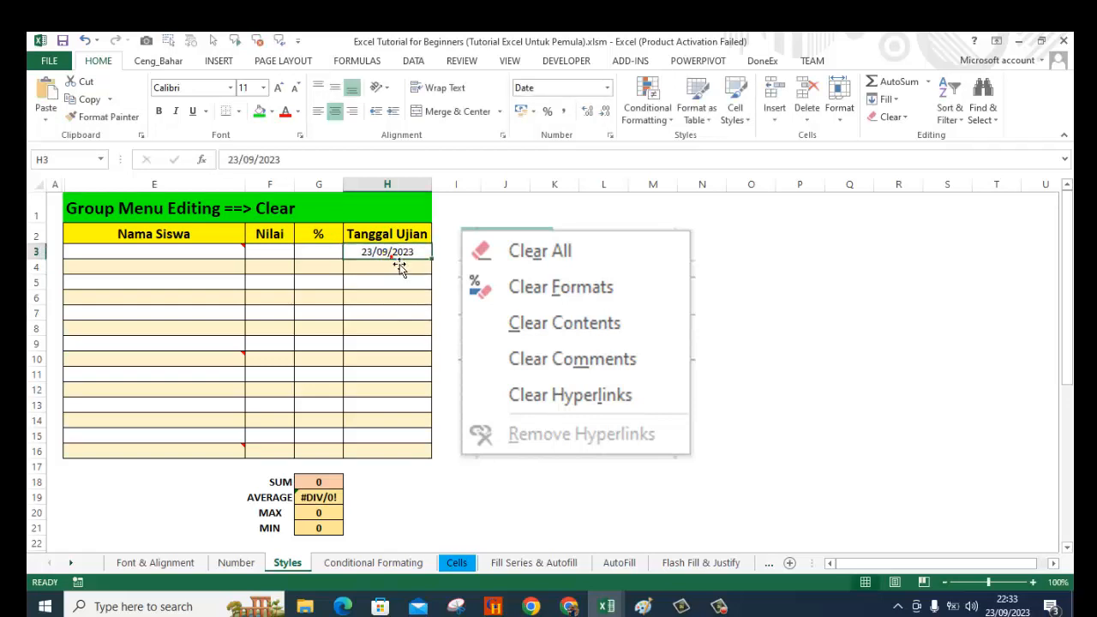
pyautogui.press('Delete')
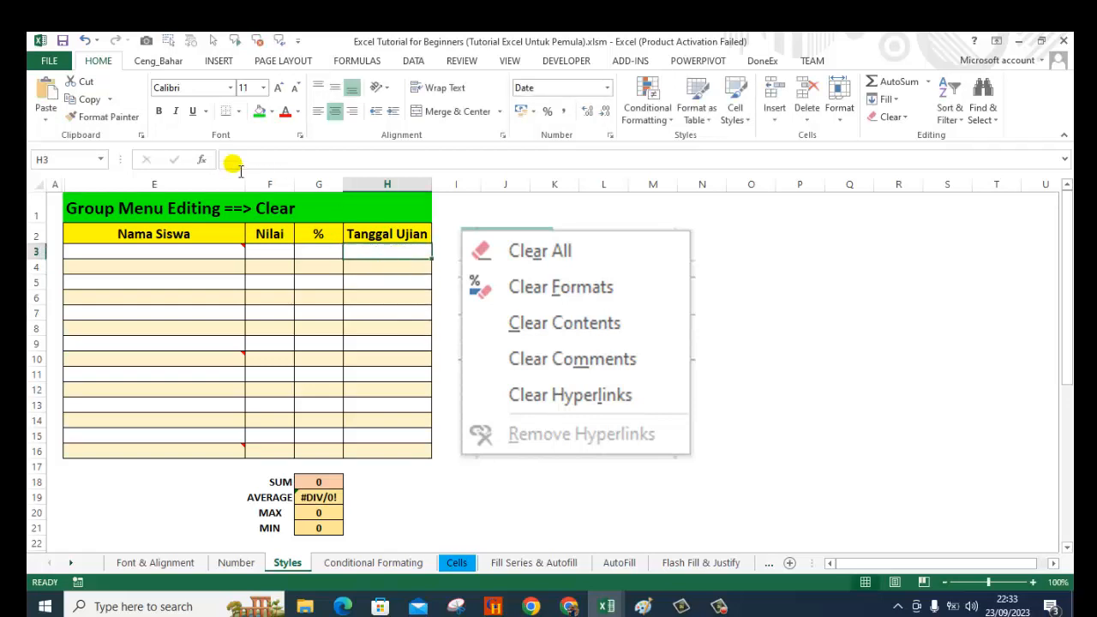
# - Undo the test entries and the content clearing to restore the student data in E3:H16, and deselect the range
pyautogui.click(85, 40)
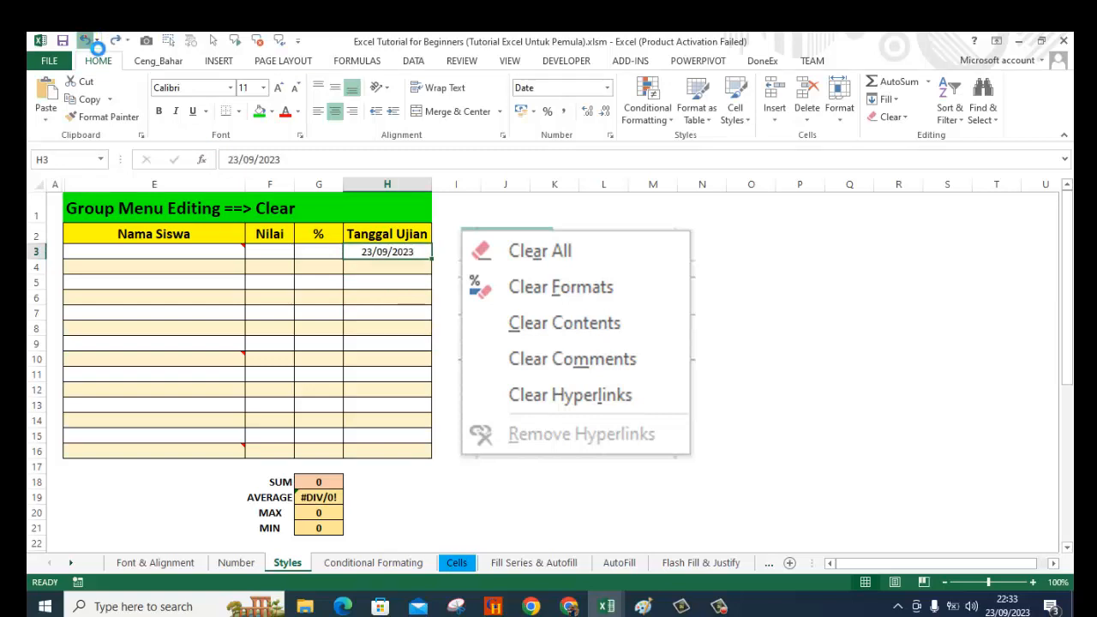
pyautogui.click(85, 40)
pyautogui.click(85, 40)
pyautogui.click(85, 40)
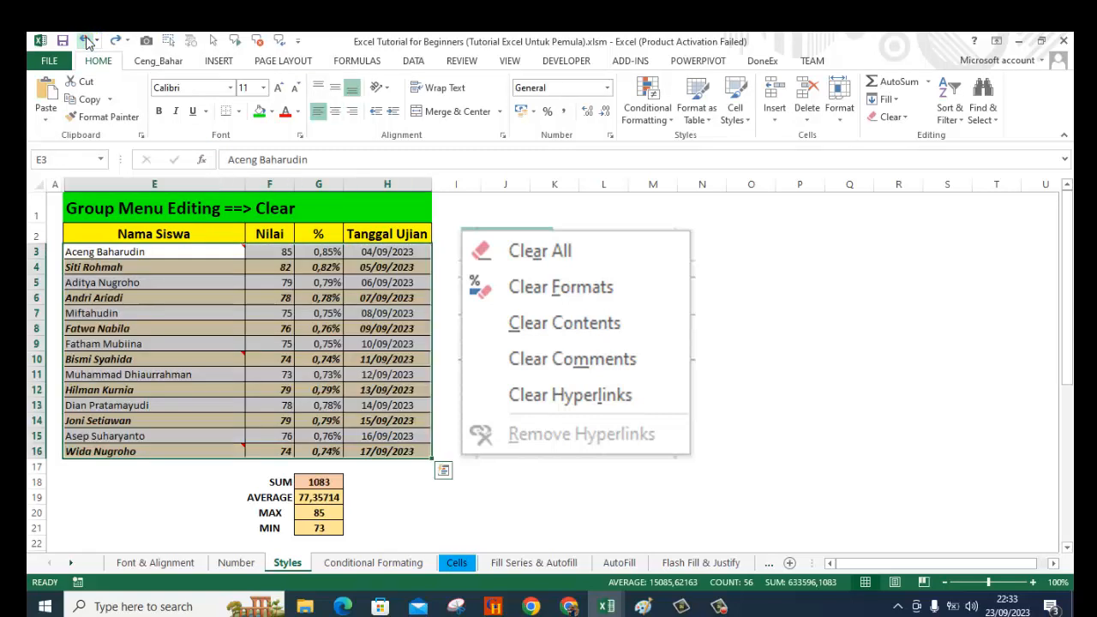
pyautogui.click(733, 372)
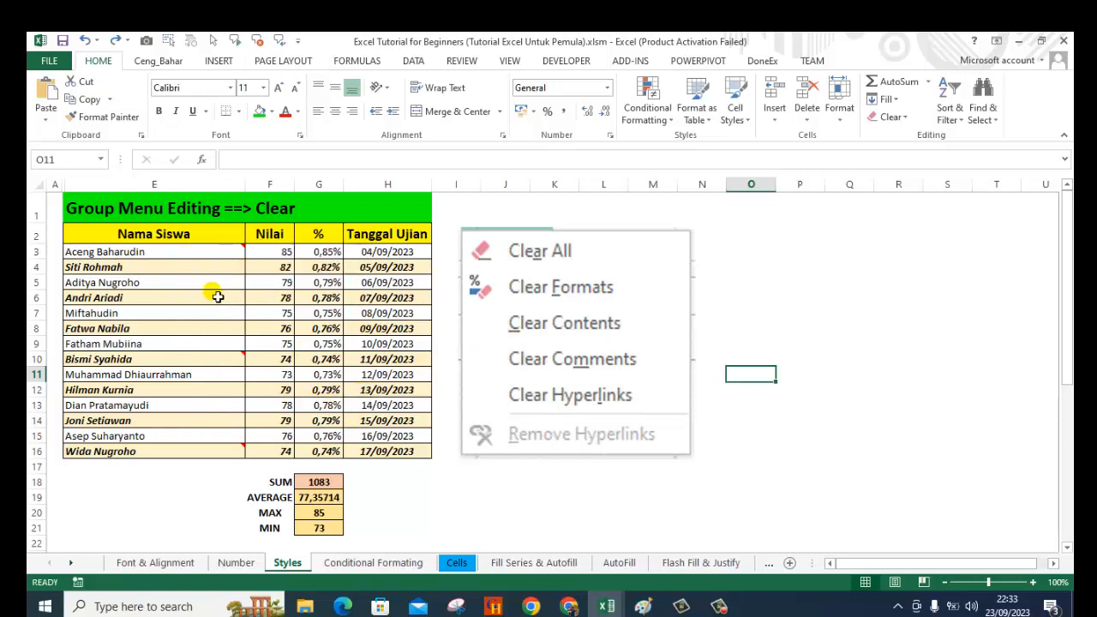
# - Clear only the comments from the student data rows in E3:H16, undo the clearing, and deselect the range
pyautogui.moveTo(163, 257)
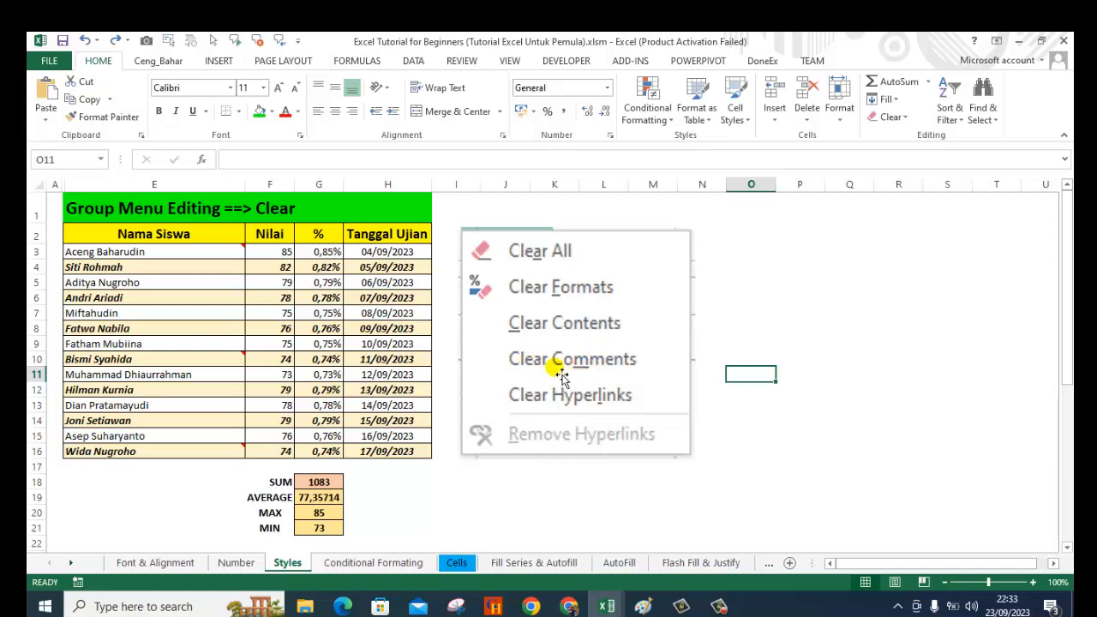
pyautogui.click(221, 331)
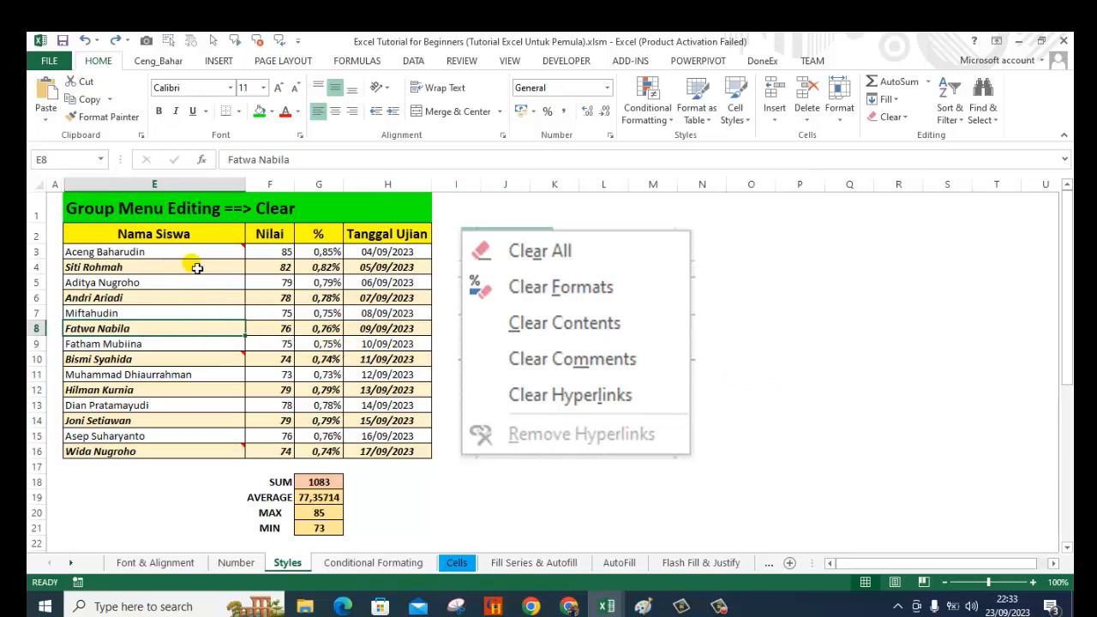
pyautogui.moveTo(174, 258)
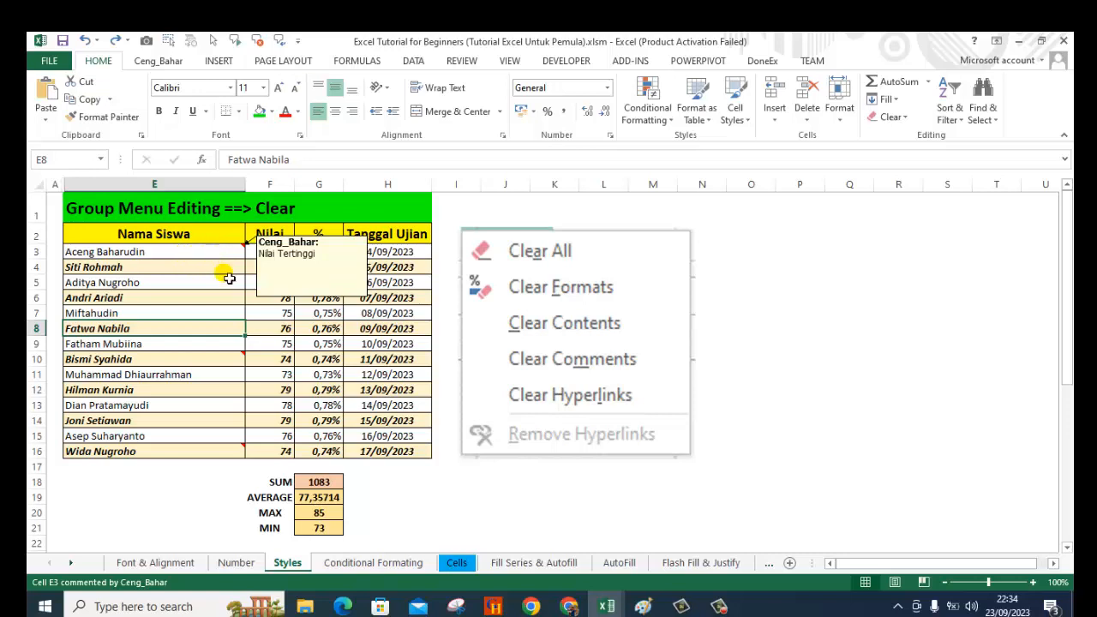
pyautogui.moveTo(239, 368)
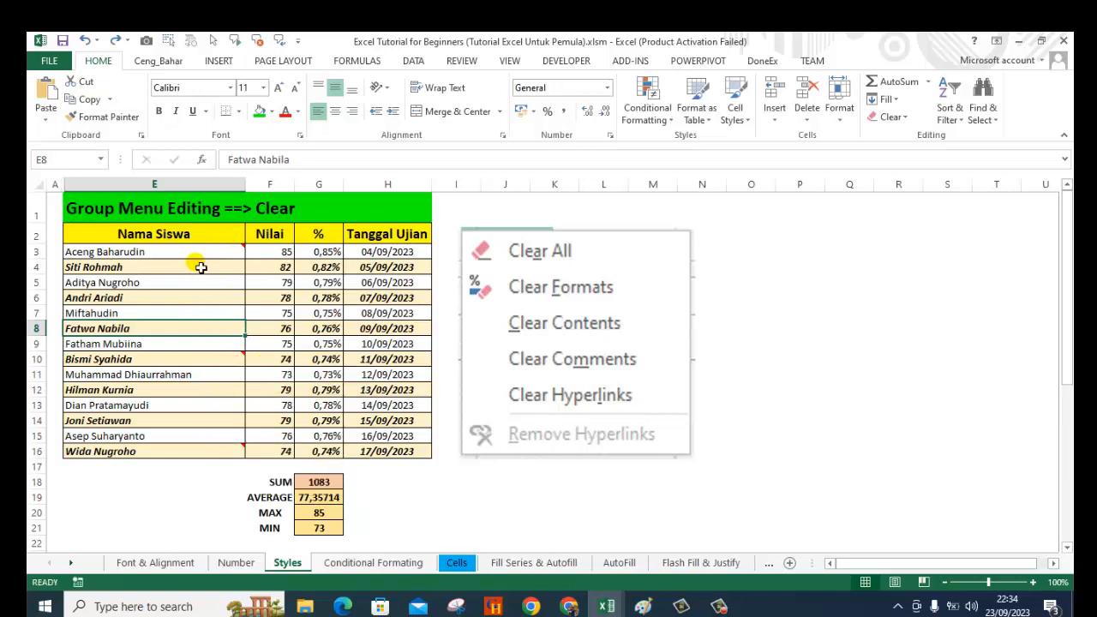
pyautogui.moveTo(202, 251); pyautogui.dragTo(406, 459)
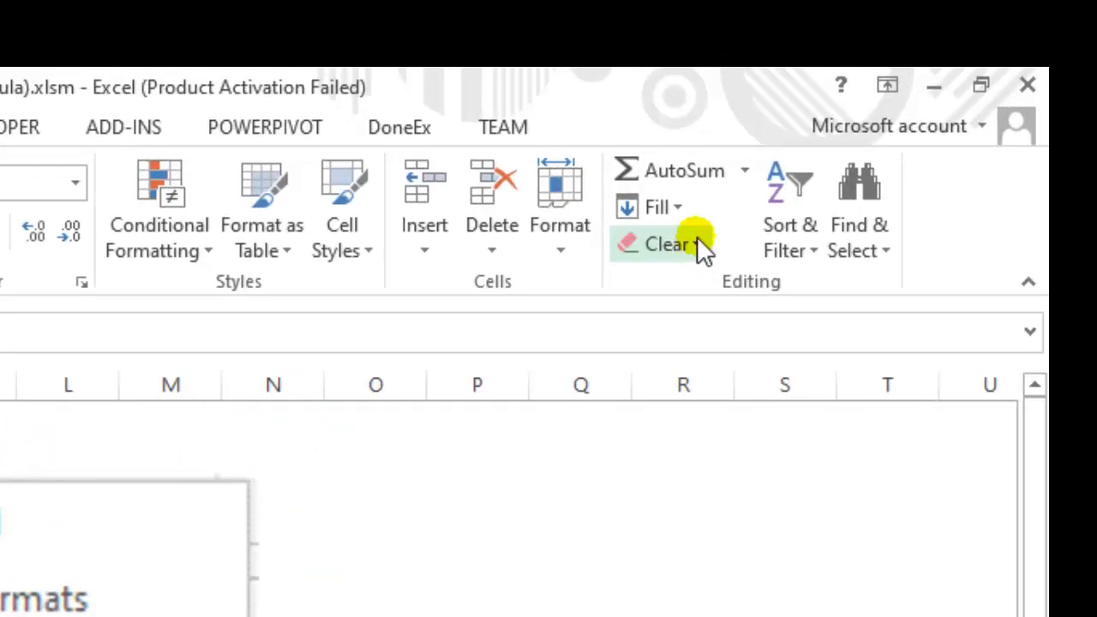
pyautogui.click(697, 244)
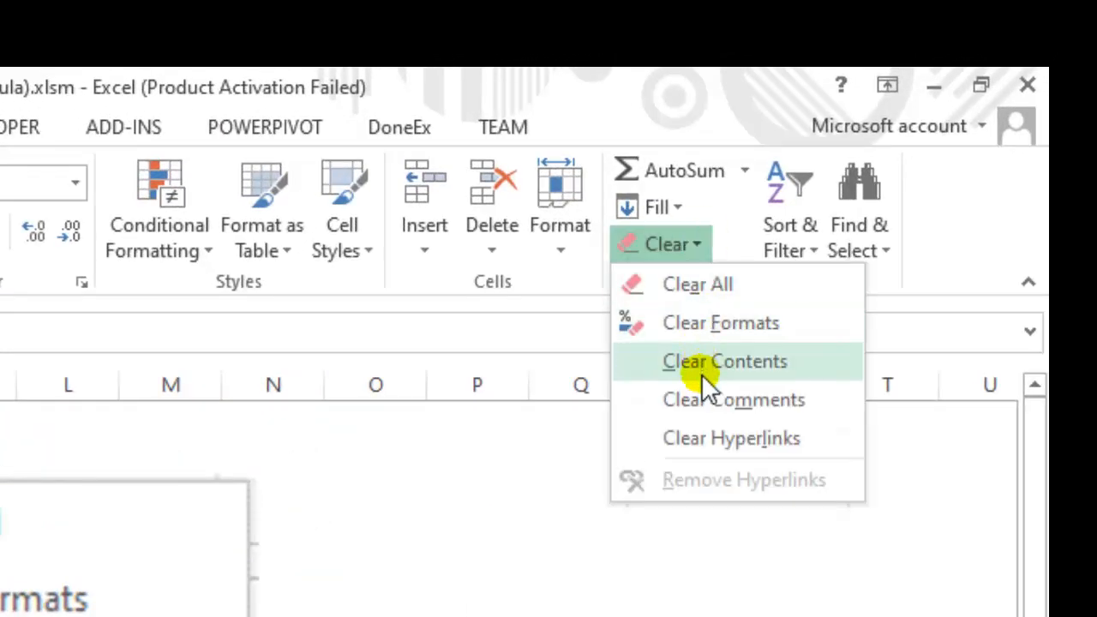
pyautogui.click(703, 399)
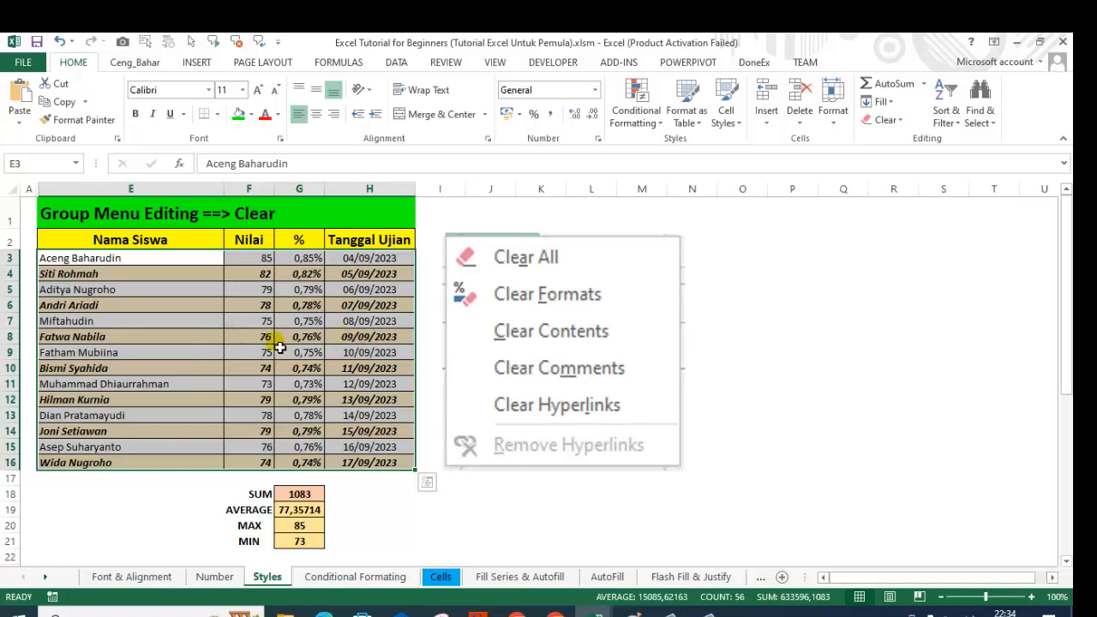
pyautogui.click(811, 297)
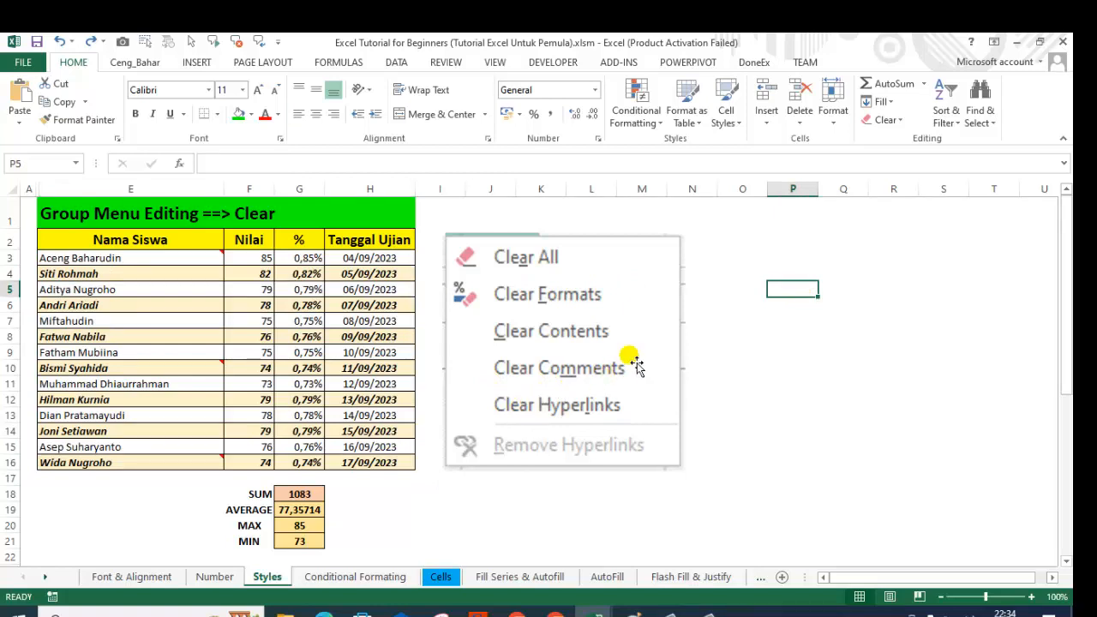
# - Move the Clear options picture away from column J and insert a hyperlink in J3 to cell A1 of the 'Conditional Formating' sheet
pyautogui.moveTo(647, 348); pyautogui.dragTo(801, 350)
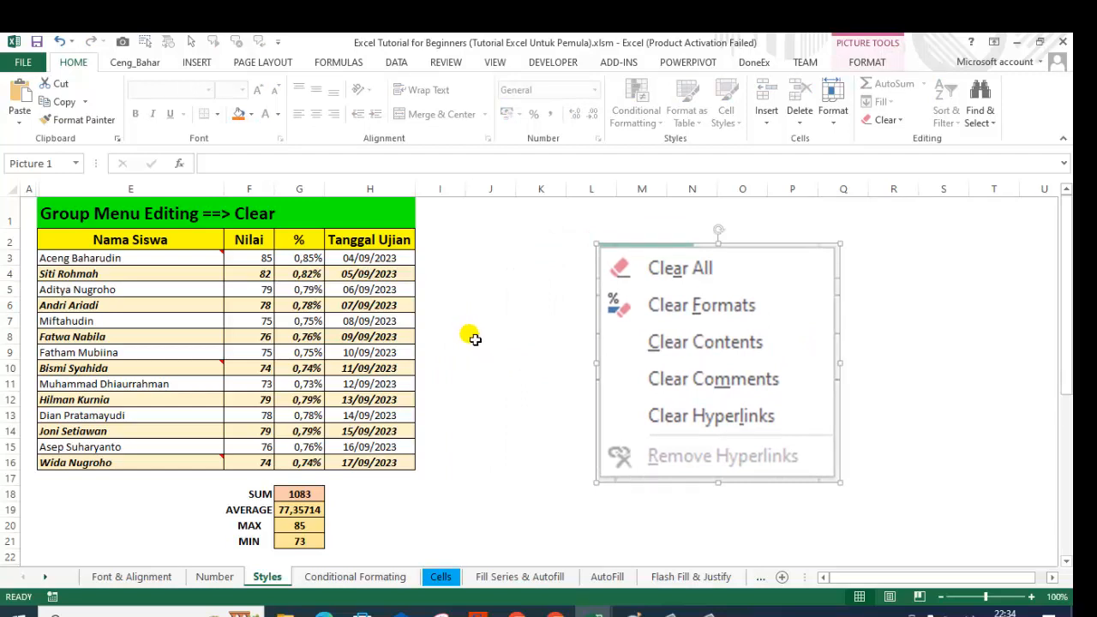
pyautogui.click(485, 261)
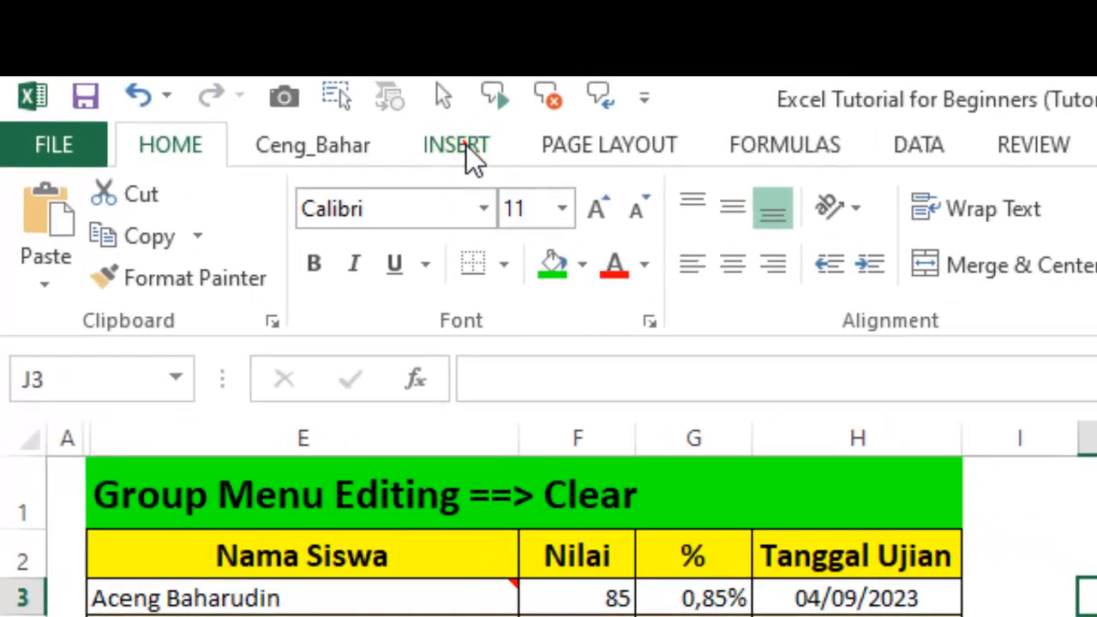
pyautogui.click(200, 63)
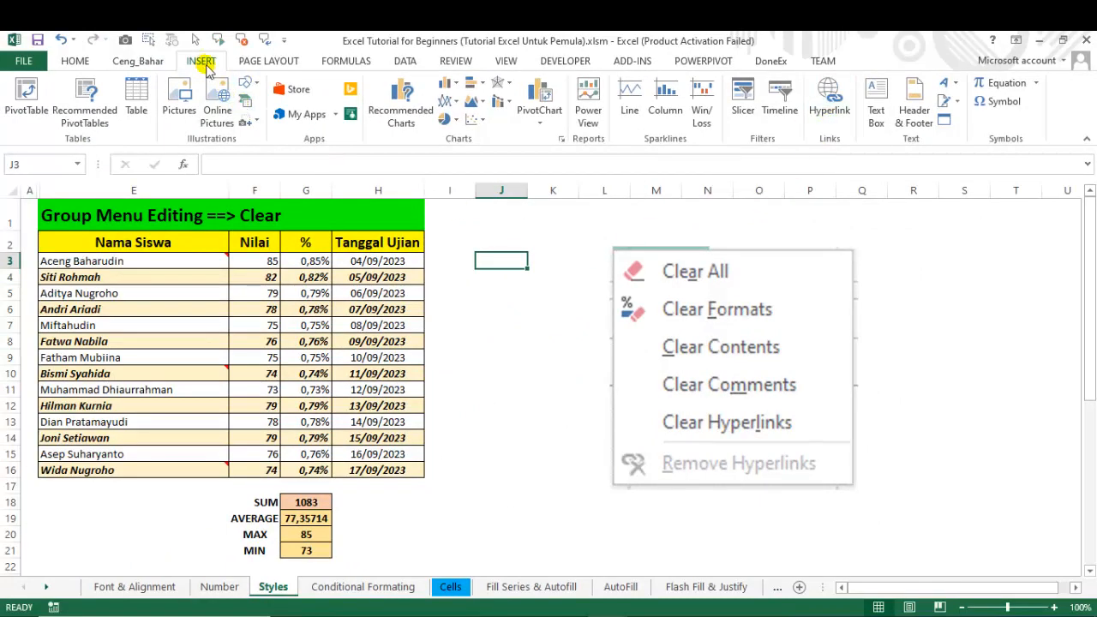
pyautogui.click(837, 114)
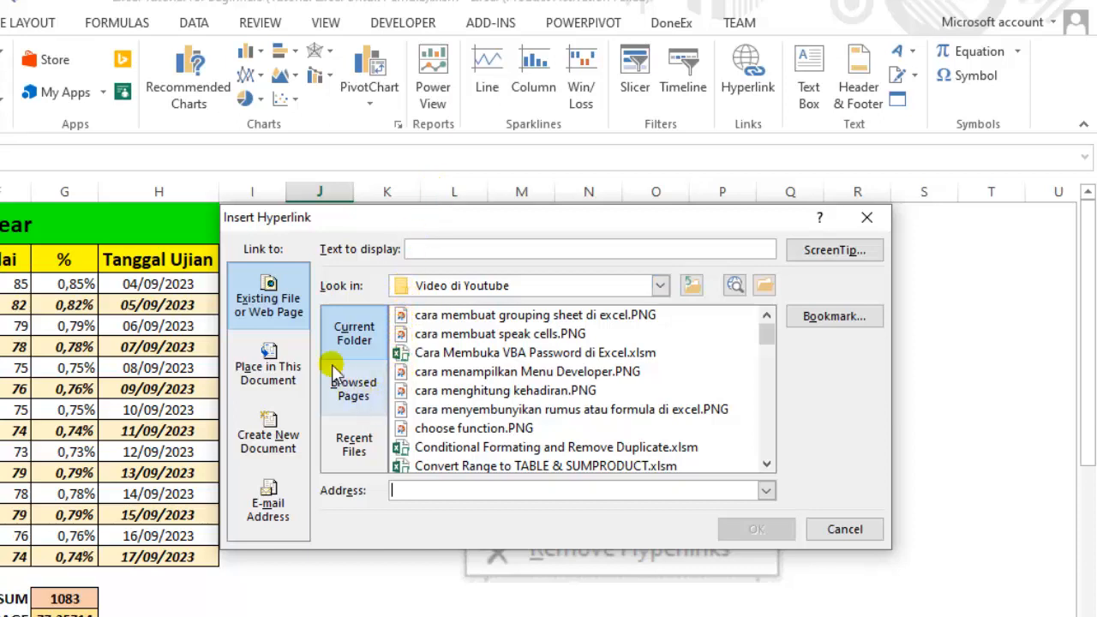
pyautogui.click(269, 377)
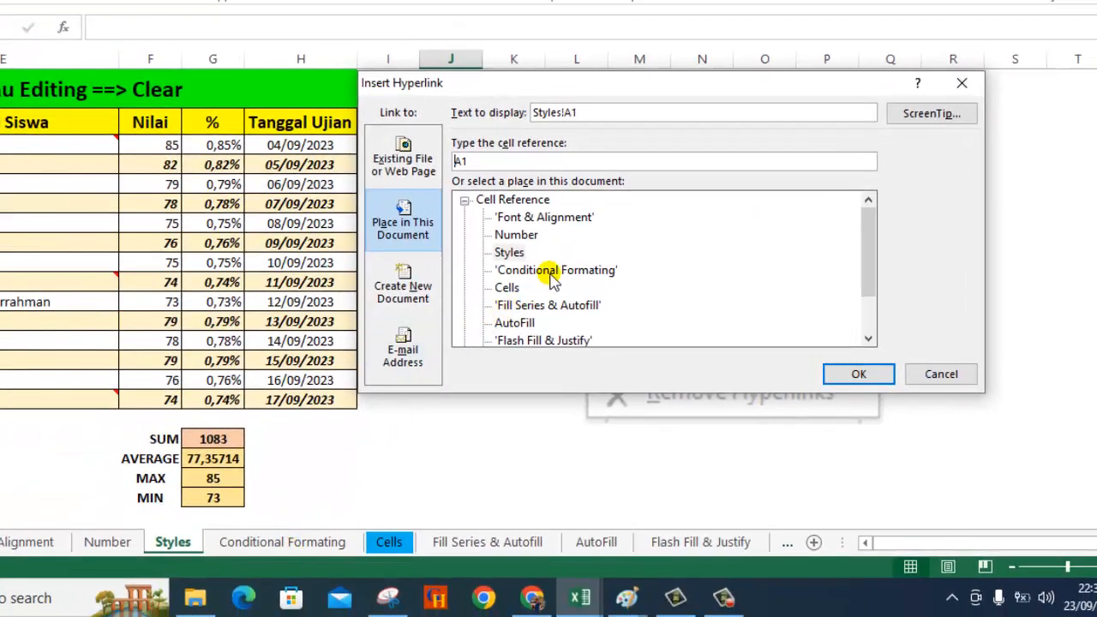
pyautogui.click(553, 271)
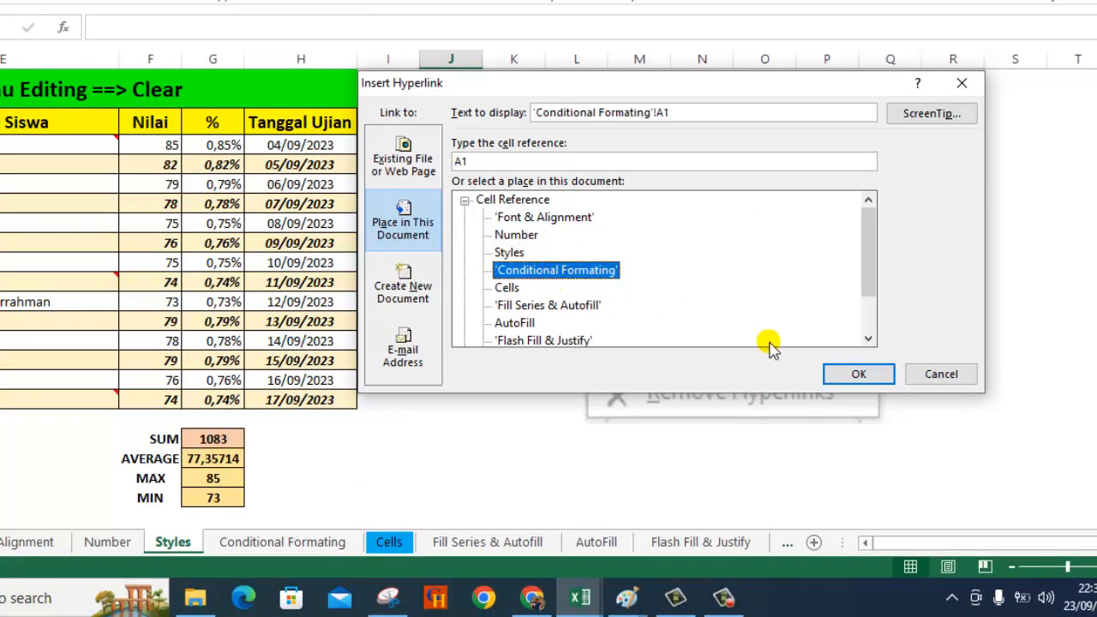
pyautogui.click(873, 378)
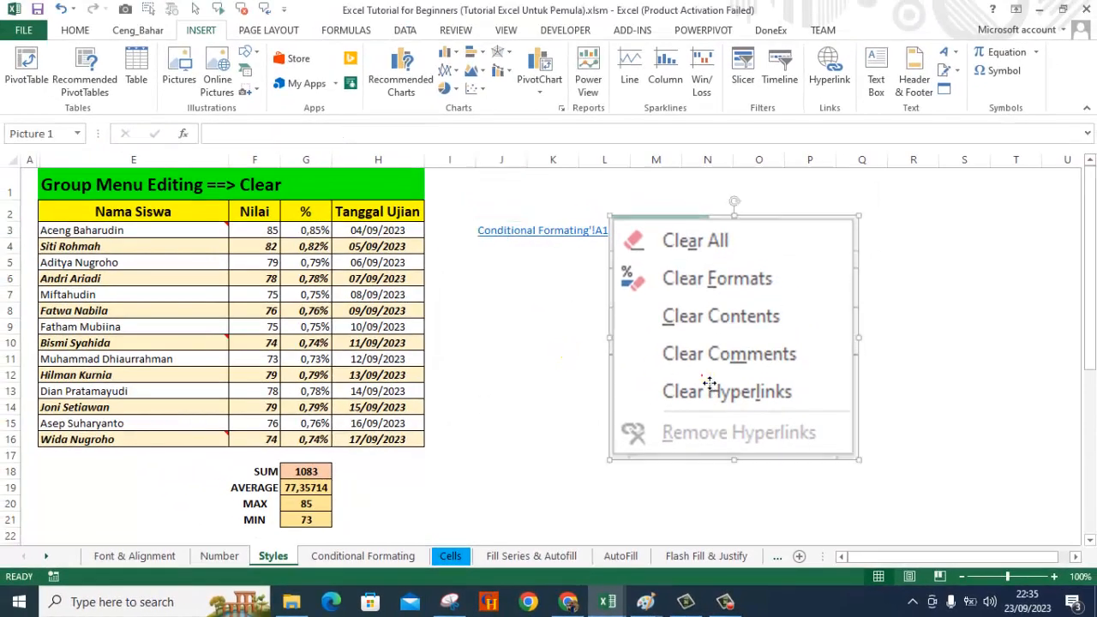
# - Move the Clear options picture below the hyperlink in J3 and autofit column J to the link text
pyautogui.moveTo(709, 384); pyautogui.dragTo(558, 417)
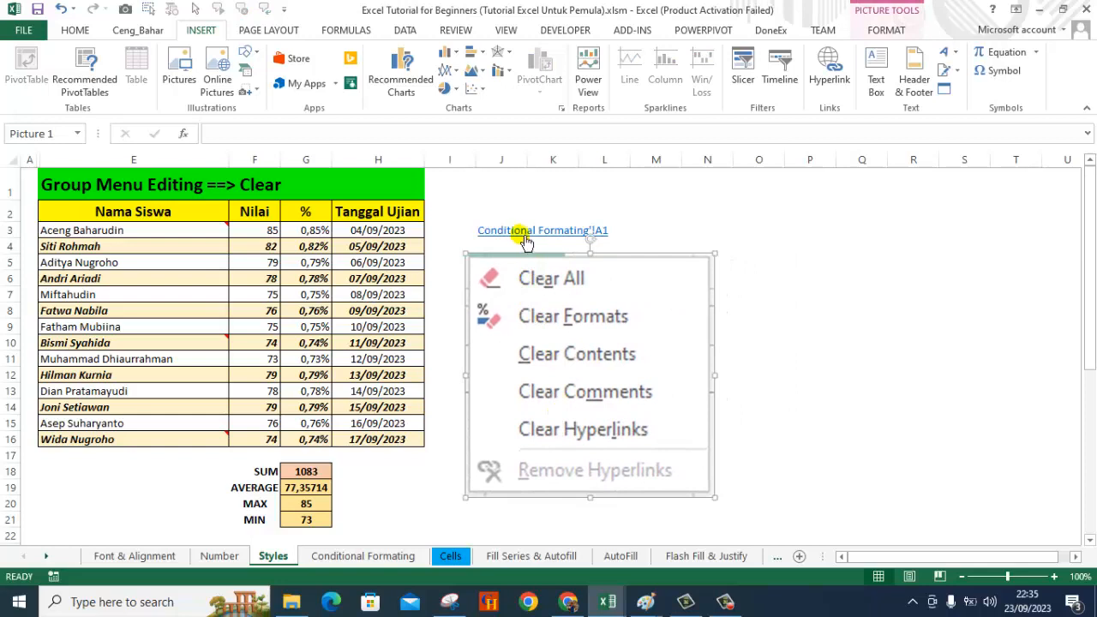
pyautogui.click(512, 195)
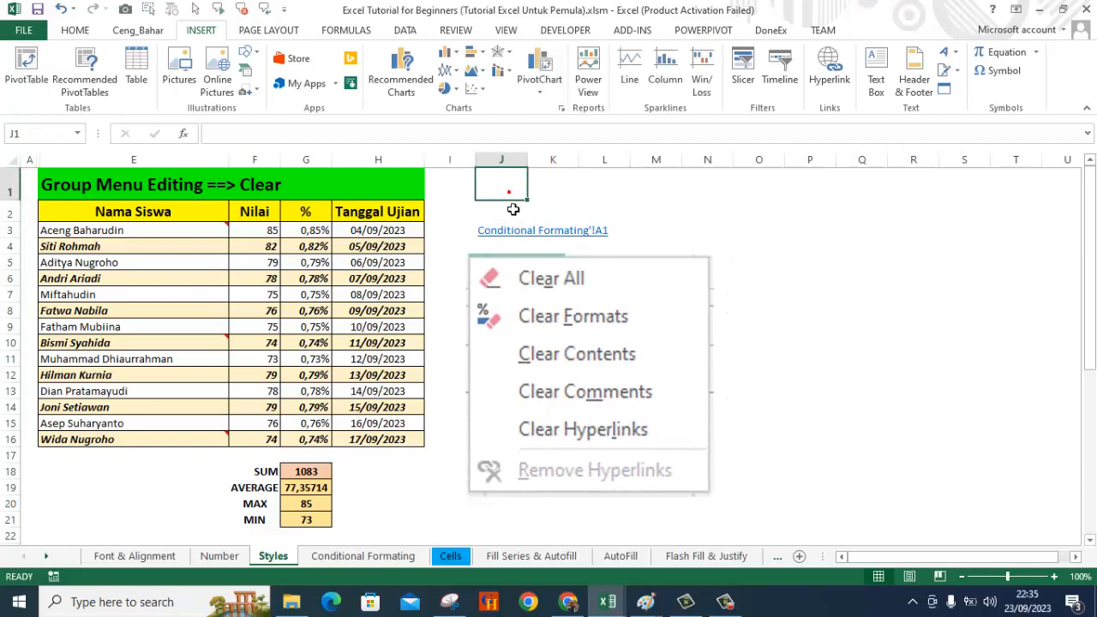
pyautogui.click(507, 218)
pyautogui.press('Down')
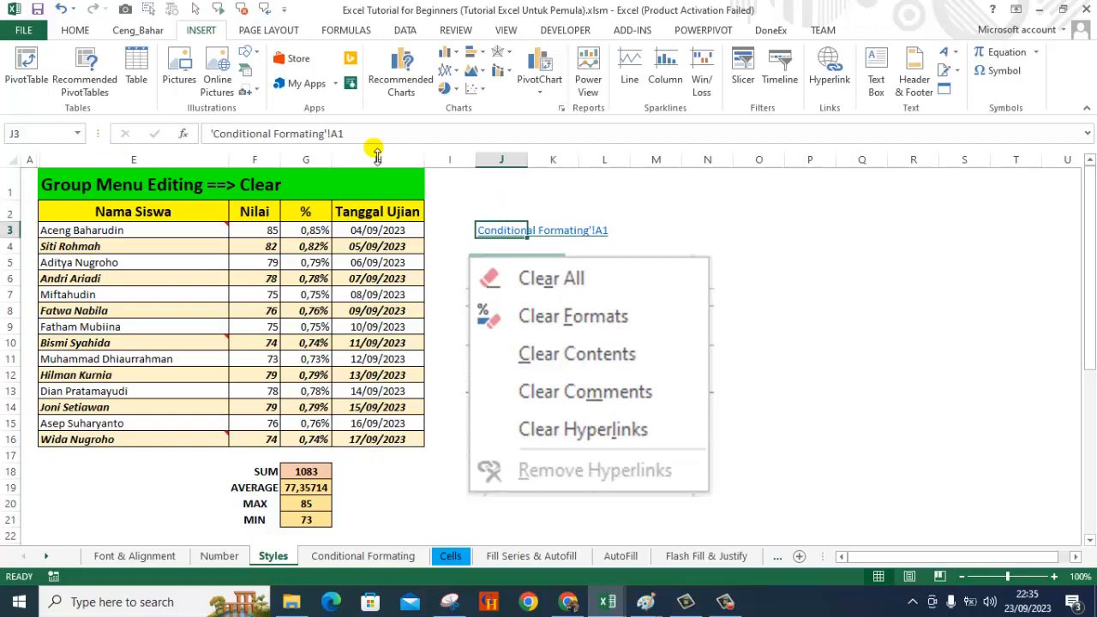
pyautogui.doubleClick(528, 161)
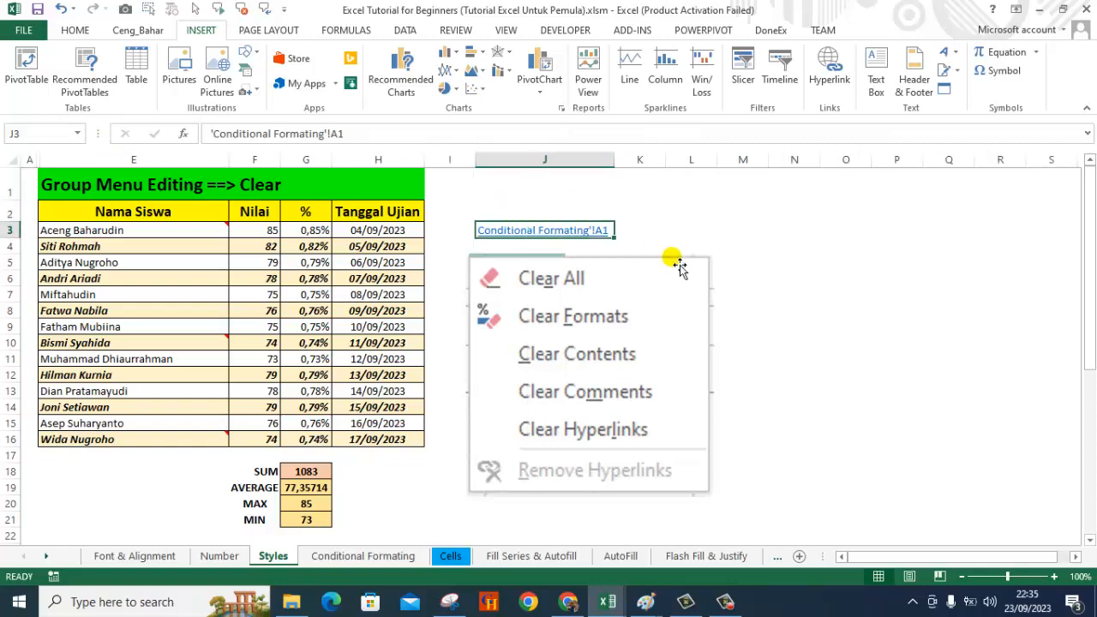
pyautogui.click(720, 230)
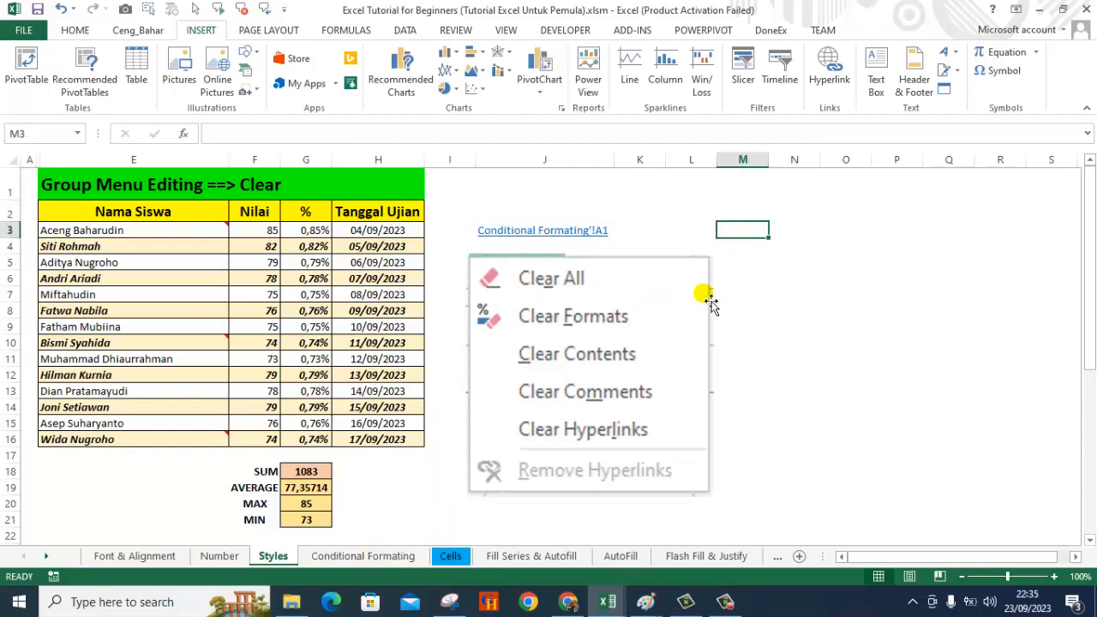
pyautogui.click(772, 311)
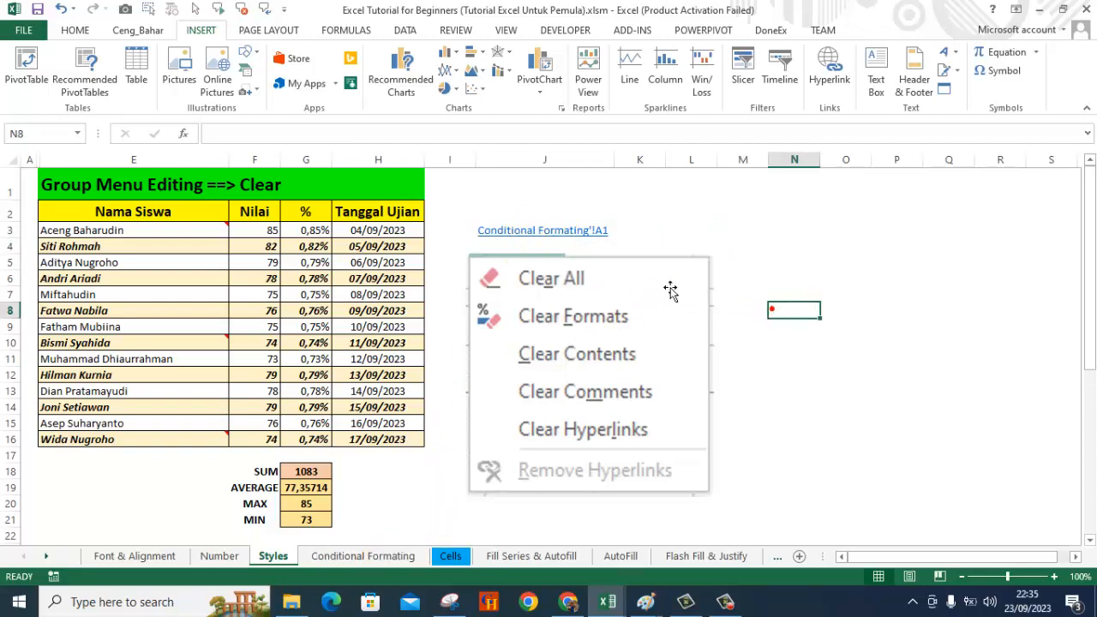
# - Test the hyperlink in J3 by following it, return to the Styles sheet, and select an empty cell
pyautogui.click(545, 232)
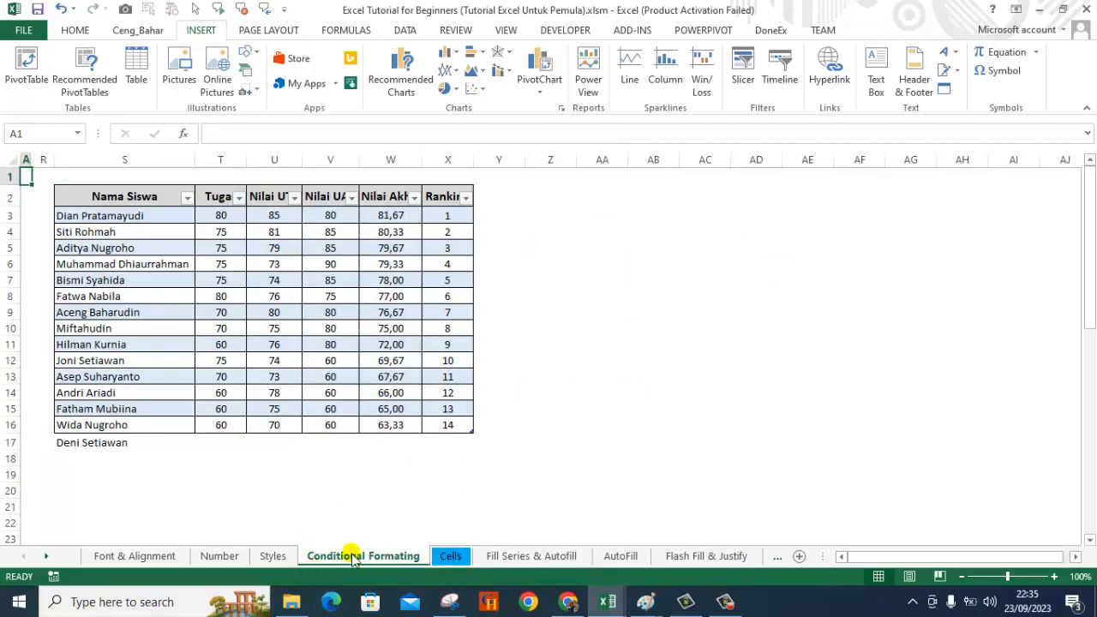
pyautogui.click(274, 557)
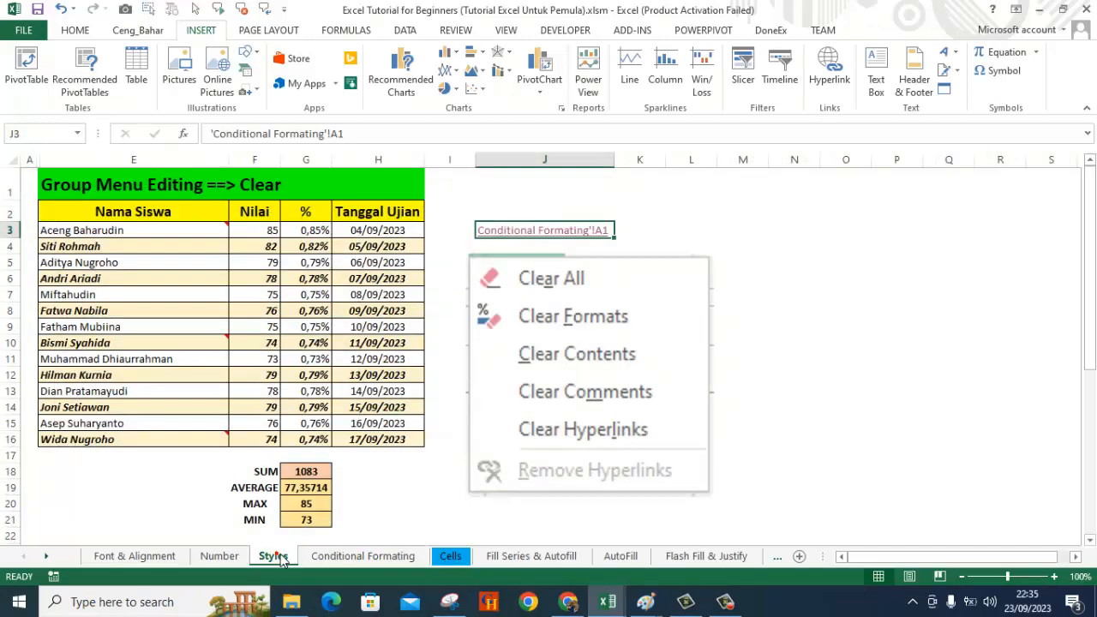
pyautogui.click(839, 329)
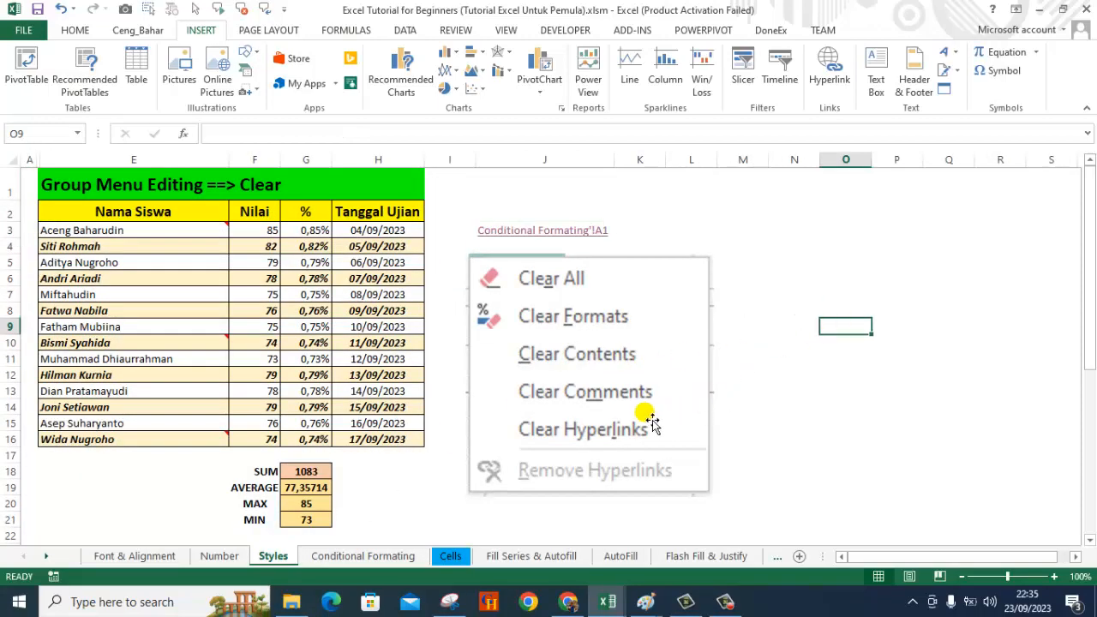
# - Shift the Clear options picture slightly up and to the left, keeping it below the hyperlink in J3, and deselect it
pyautogui.click(697, 359)
pyautogui.moveTo(697, 359); pyautogui.dragTo(674, 354)
pyautogui.click(837, 374)
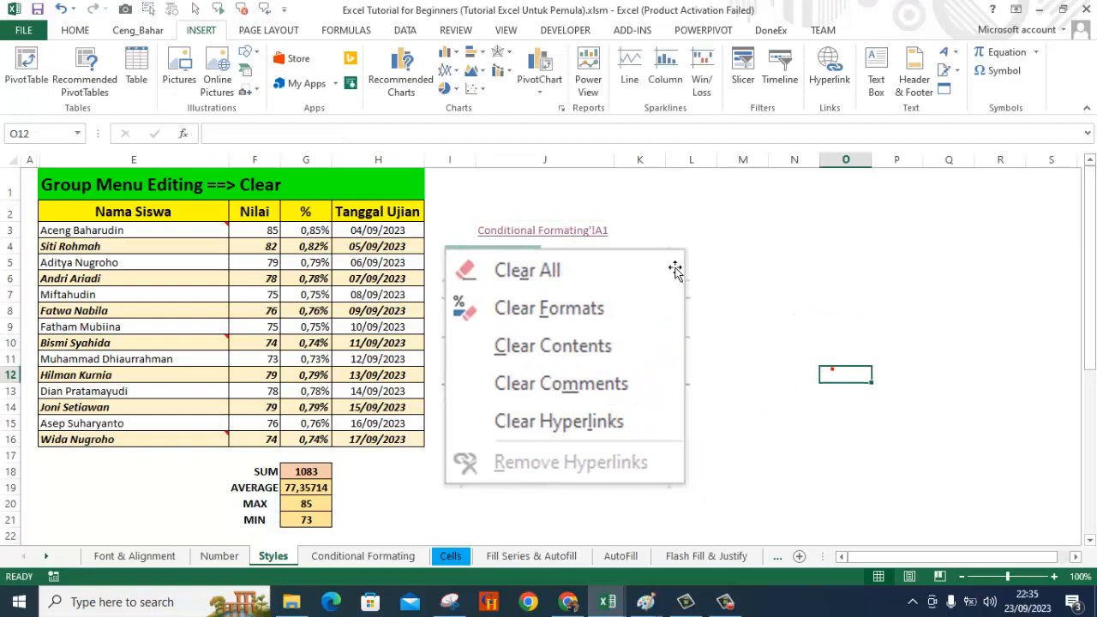
# - Examine the hyperlink commands offered in the shortcut menu of cell J3, and close it without choosing any
pyautogui.click(575, 216)
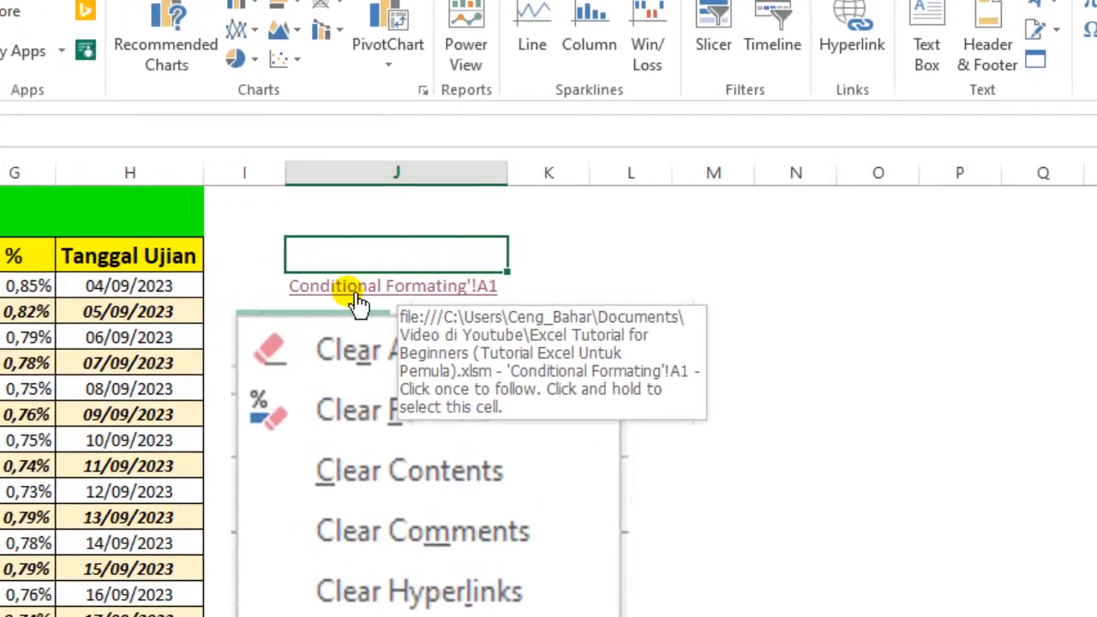
pyautogui.rightClick(373, 288)
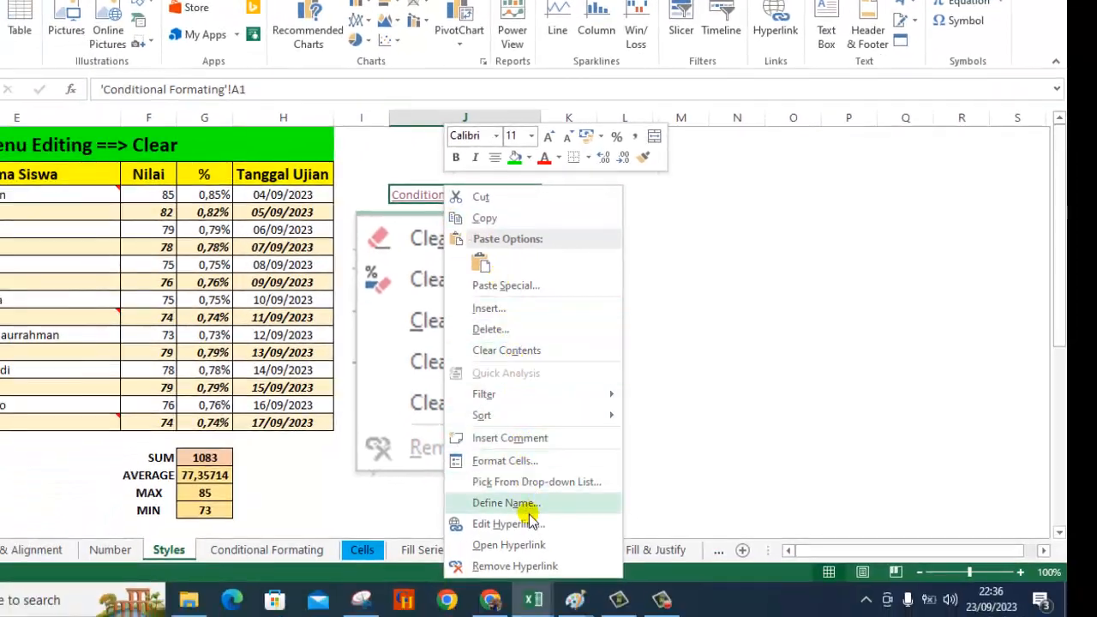
pyautogui.press('Escape')
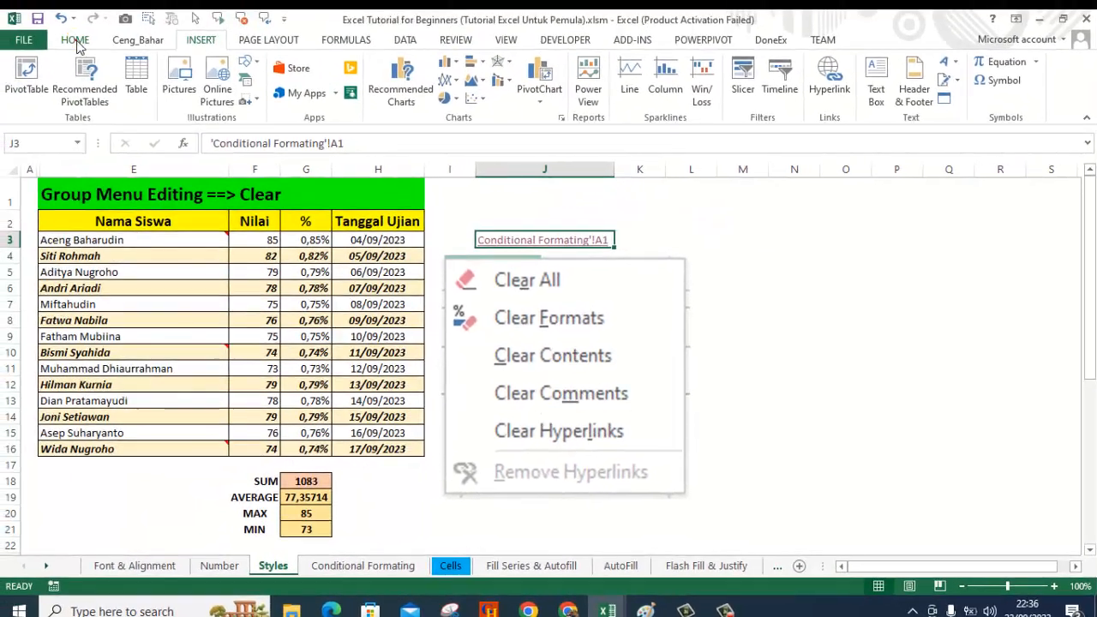
# - Apply Clear Hyperlinks to J3 and check whether the cell still opens the linked sheet
pyautogui.click(26, 13)
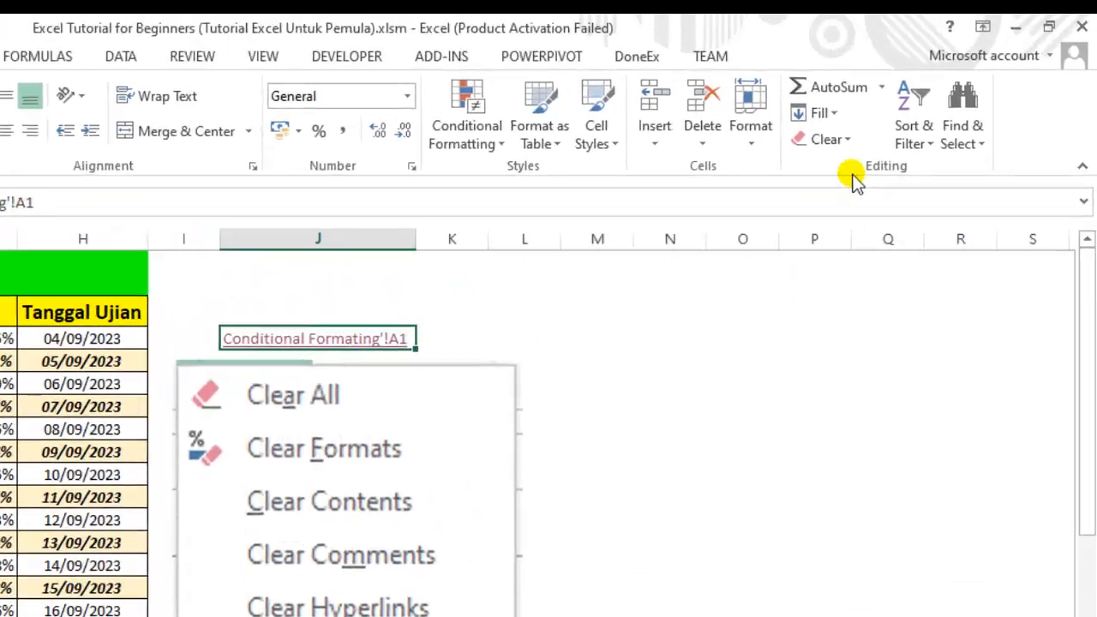
pyautogui.click(842, 140)
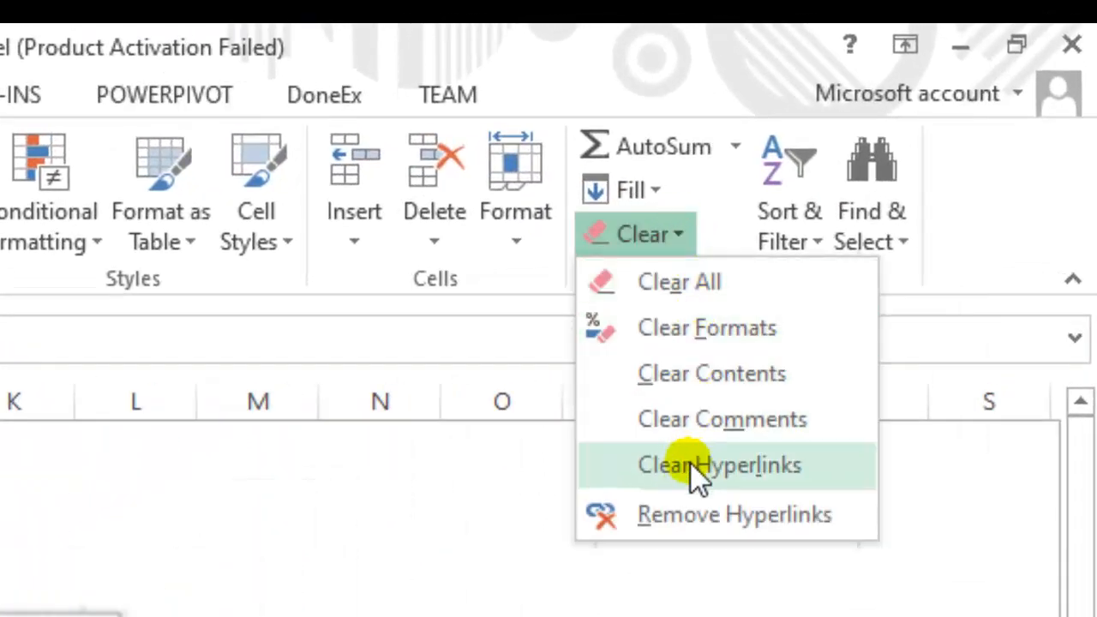
pyautogui.click(691, 463)
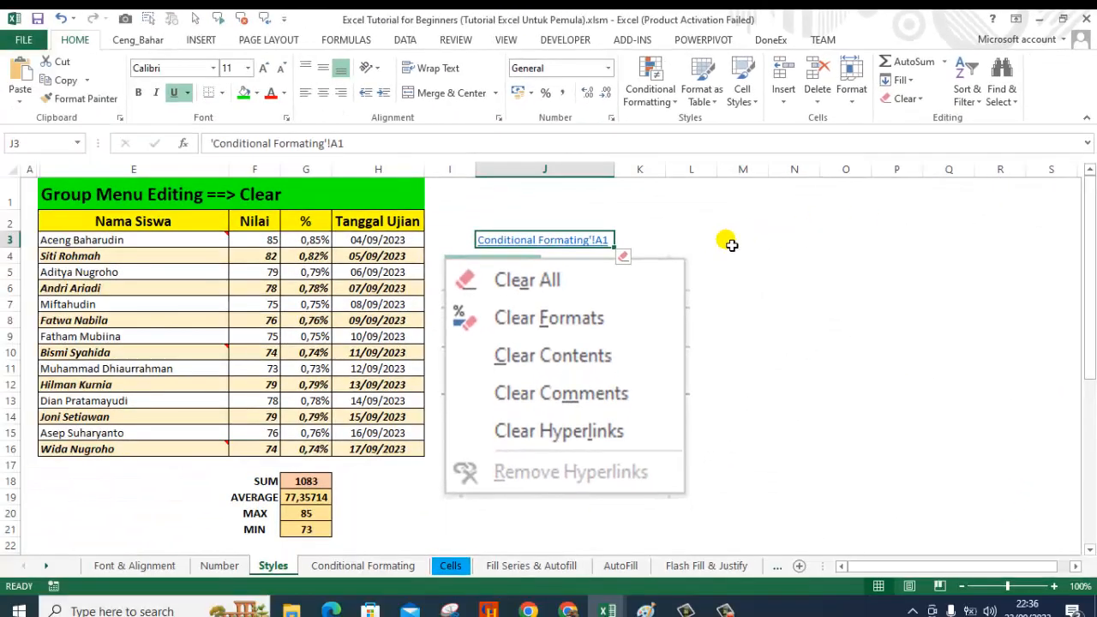
pyautogui.click(732, 245)
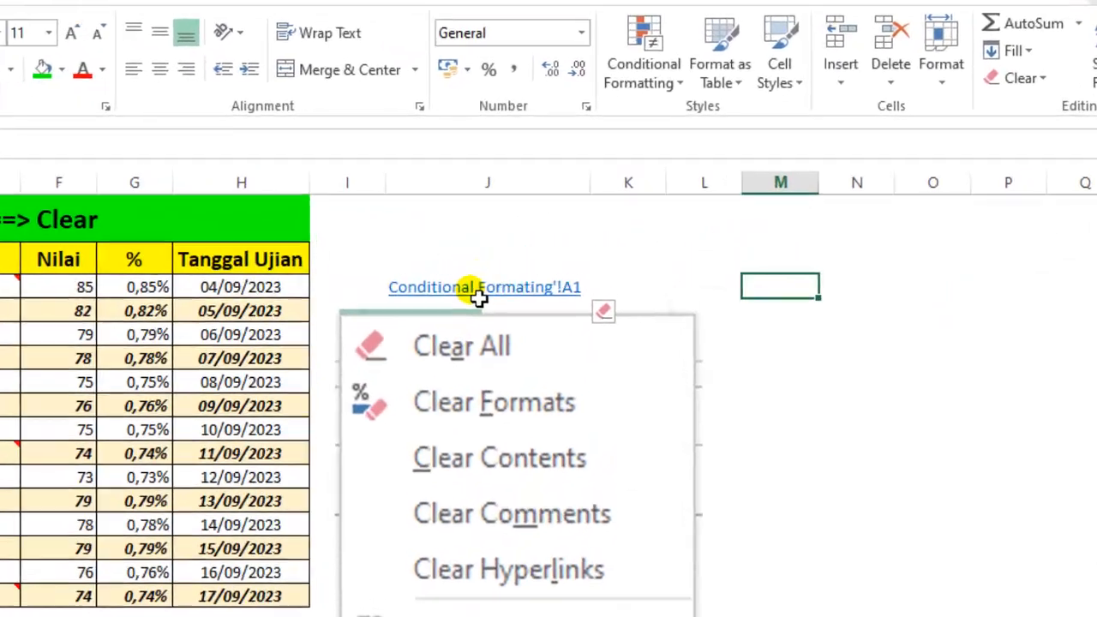
pyautogui.click(467, 291)
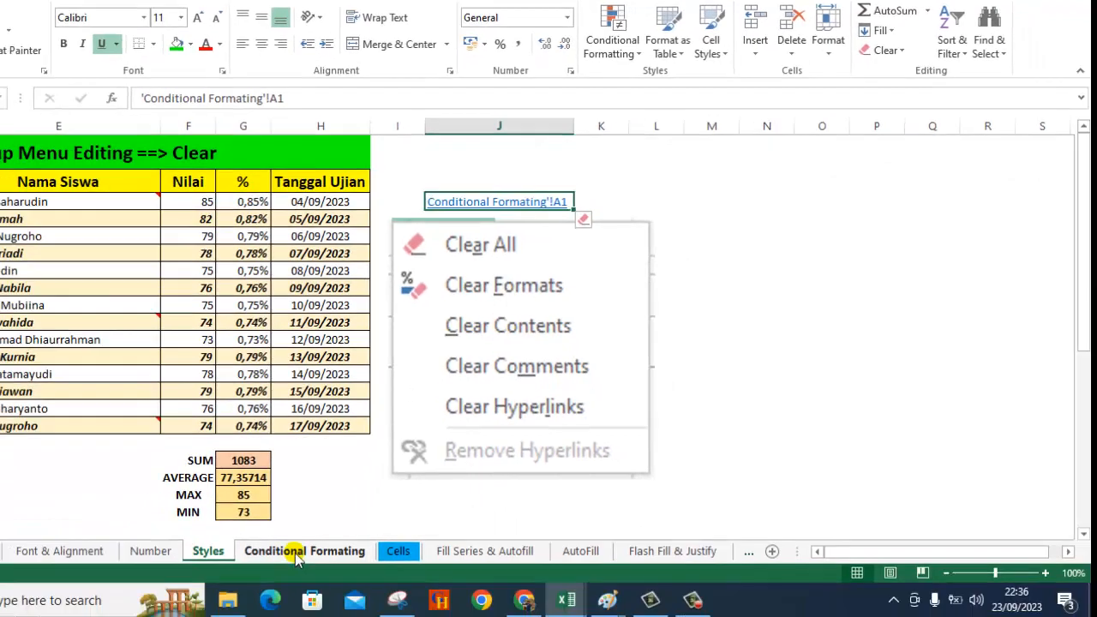
pyautogui.click(767, 236)
# - Review the Clear options available for J3, and undo the hyperlink clearing
pyautogui.click(542, 209)
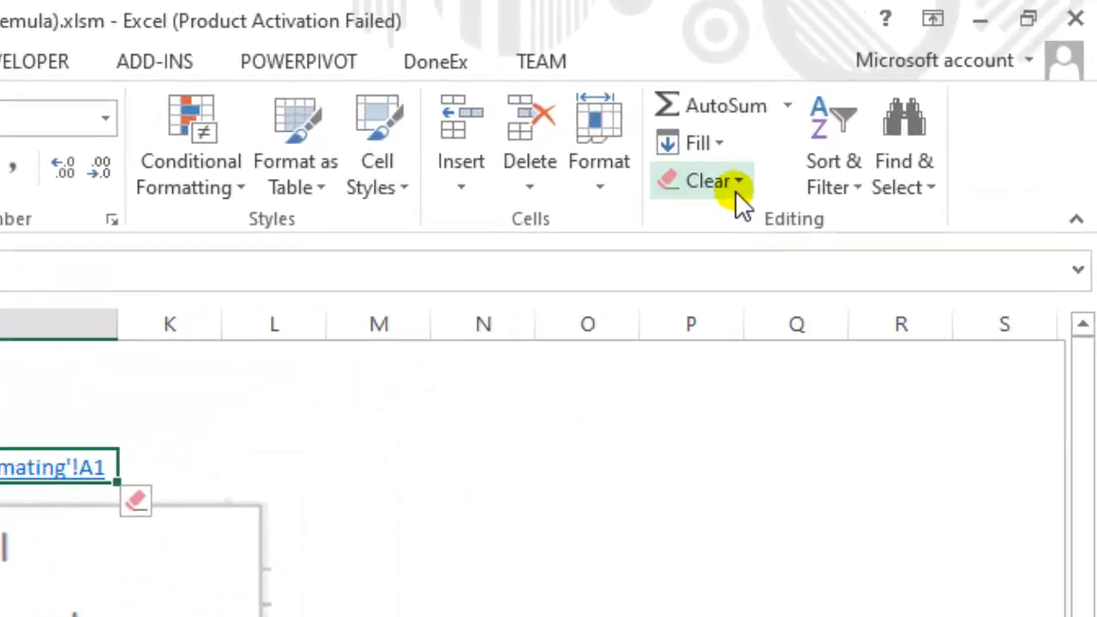
pyautogui.click(734, 184)
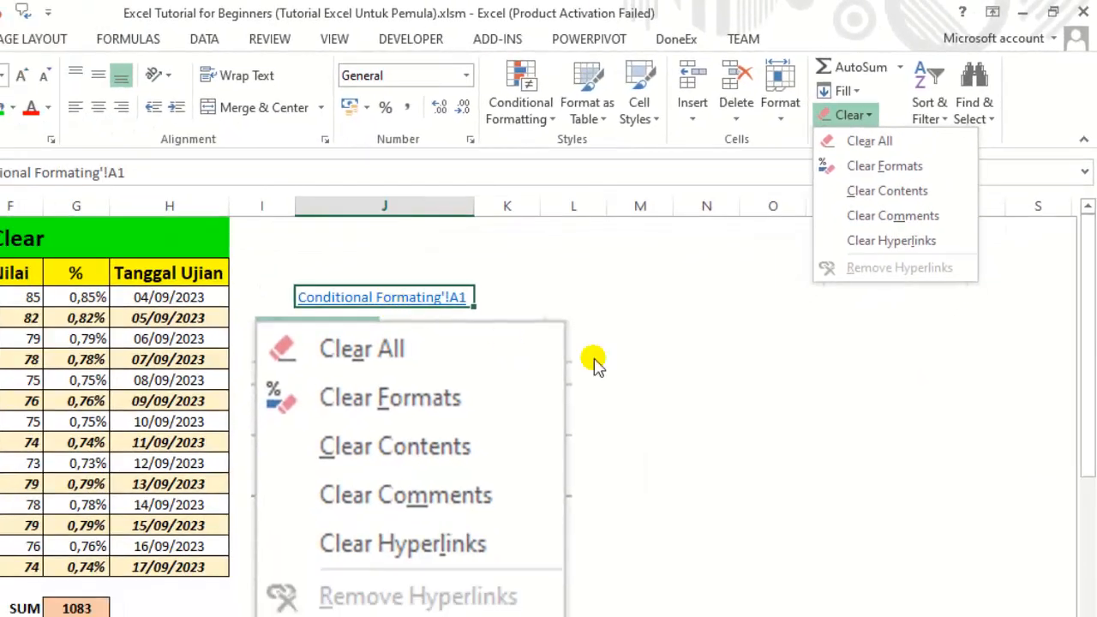
pyautogui.click(364, 589)
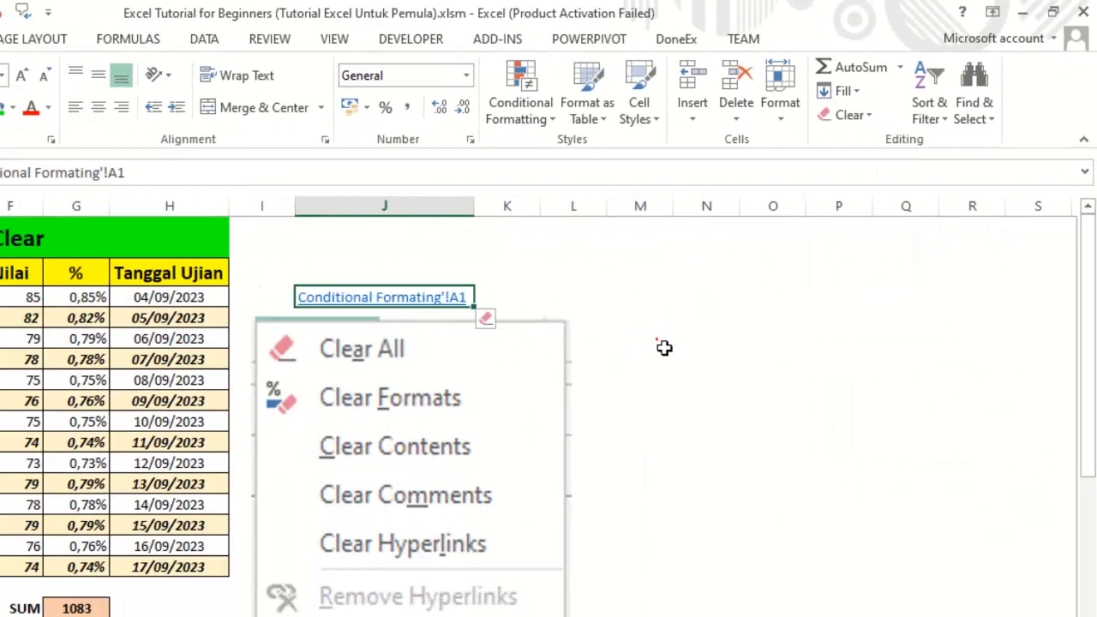
pyautogui.click(436, 252)
pyautogui.hotkey('ctrl', 'z')
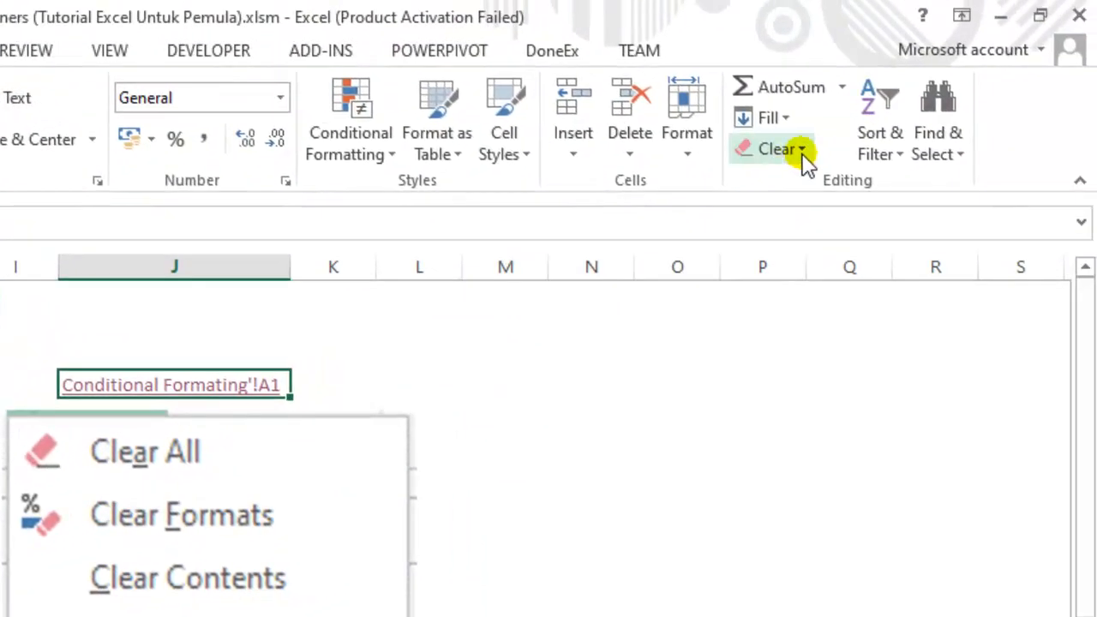
# - Demonstrate Clear Hyperlinks on J3 again and undo it
pyautogui.click(803, 151)
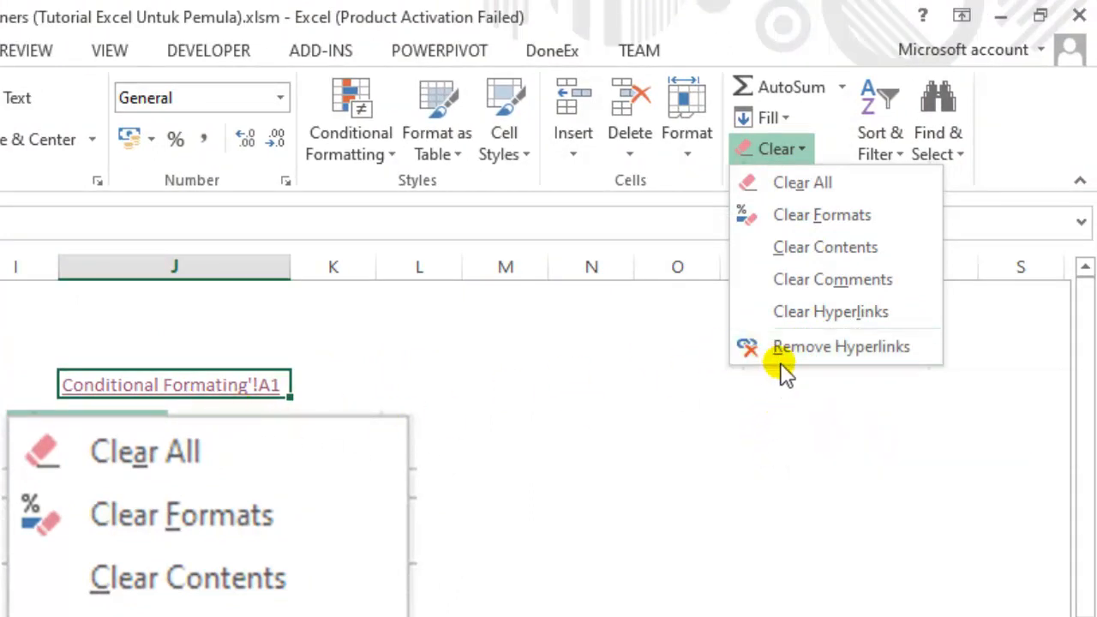
pyautogui.click(796, 313)
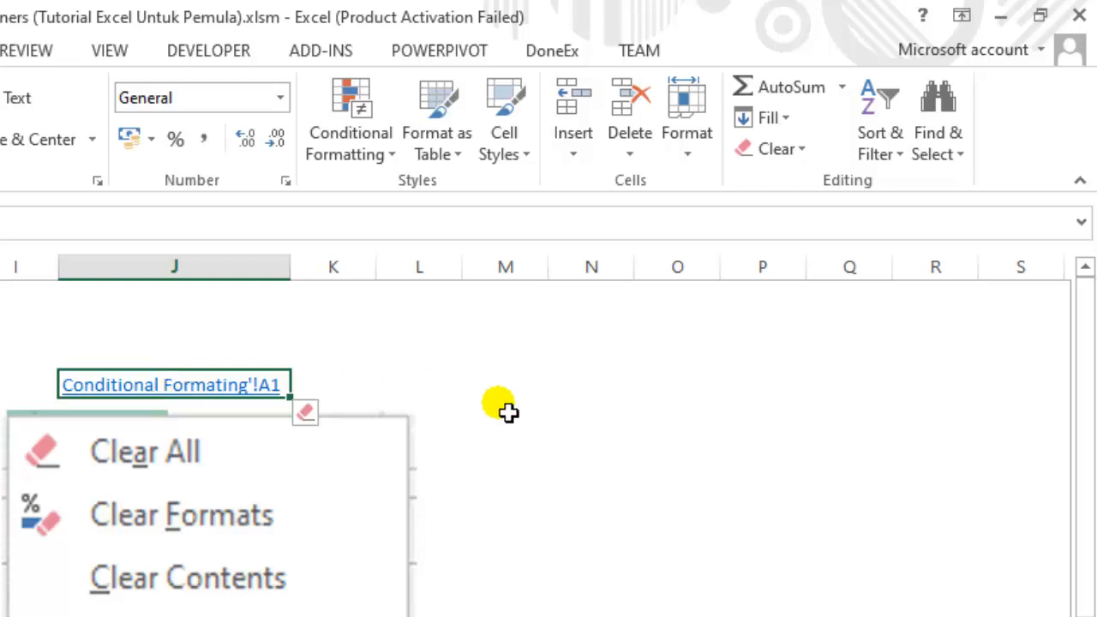
pyautogui.hotkey('ctrl', 'z')
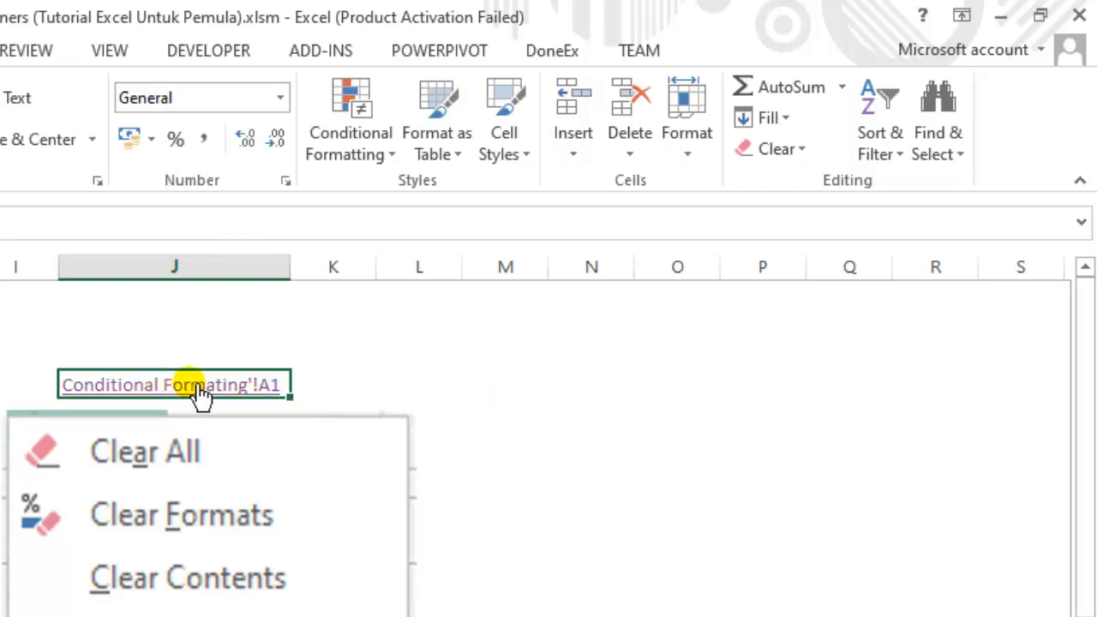
# - Apply Remove Hyperlinks to J3 and check whether the cell still acts as a link
pyautogui.click(785, 148)
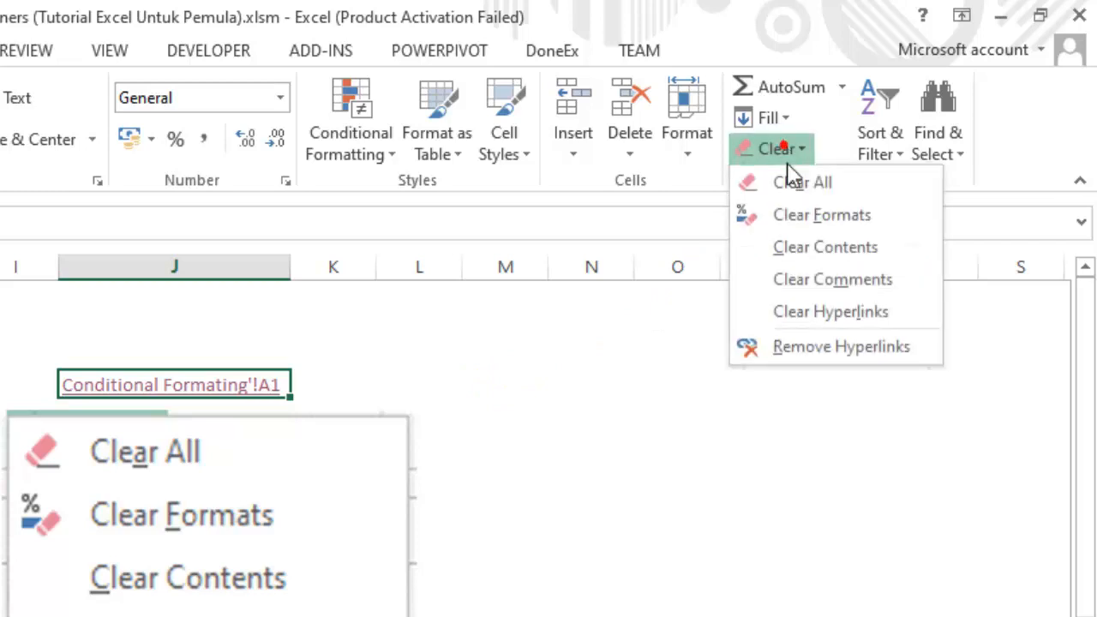
pyautogui.click(794, 347)
pyautogui.click(547, 396)
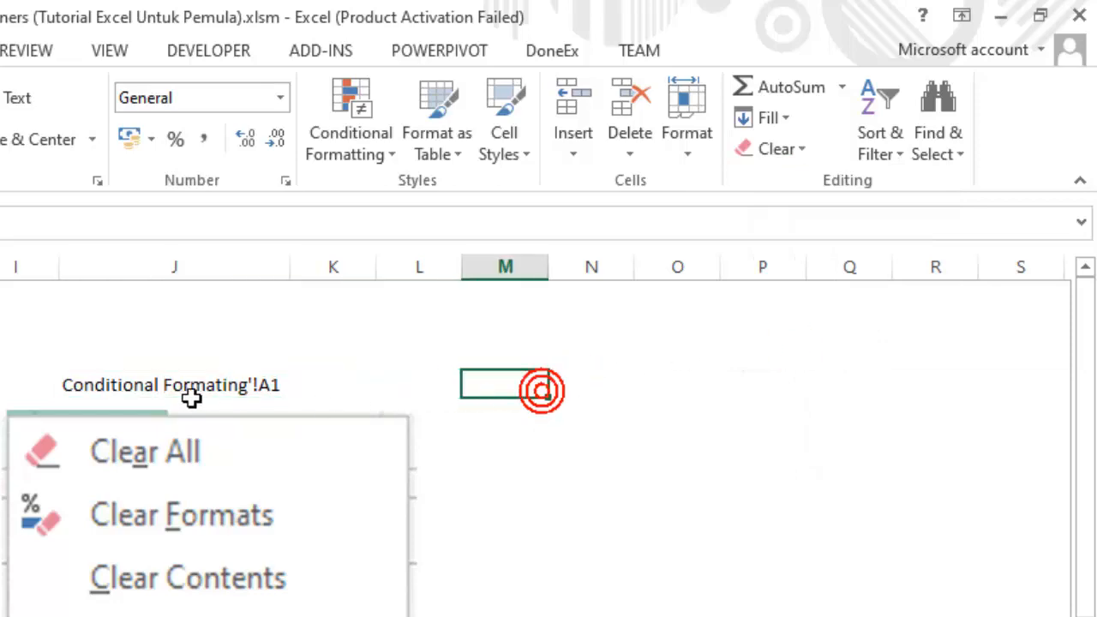
pyautogui.click(162, 396)
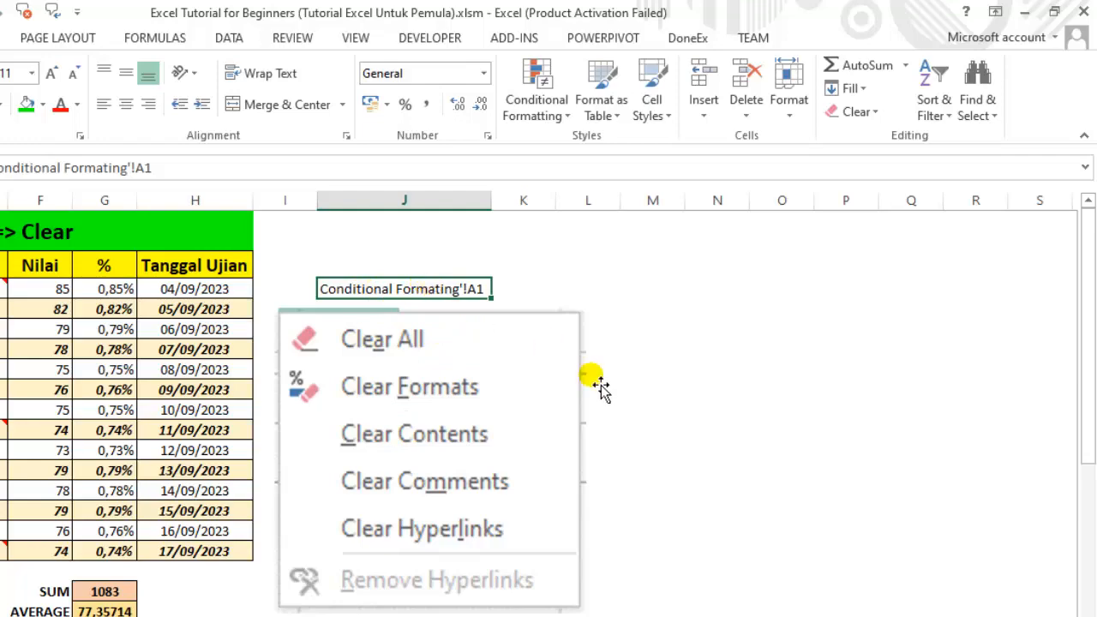
# - Undo the hyperlink removal in J3, test the link, and return to the Styles sheet
pyautogui.hotkey('ctrl', 'z')
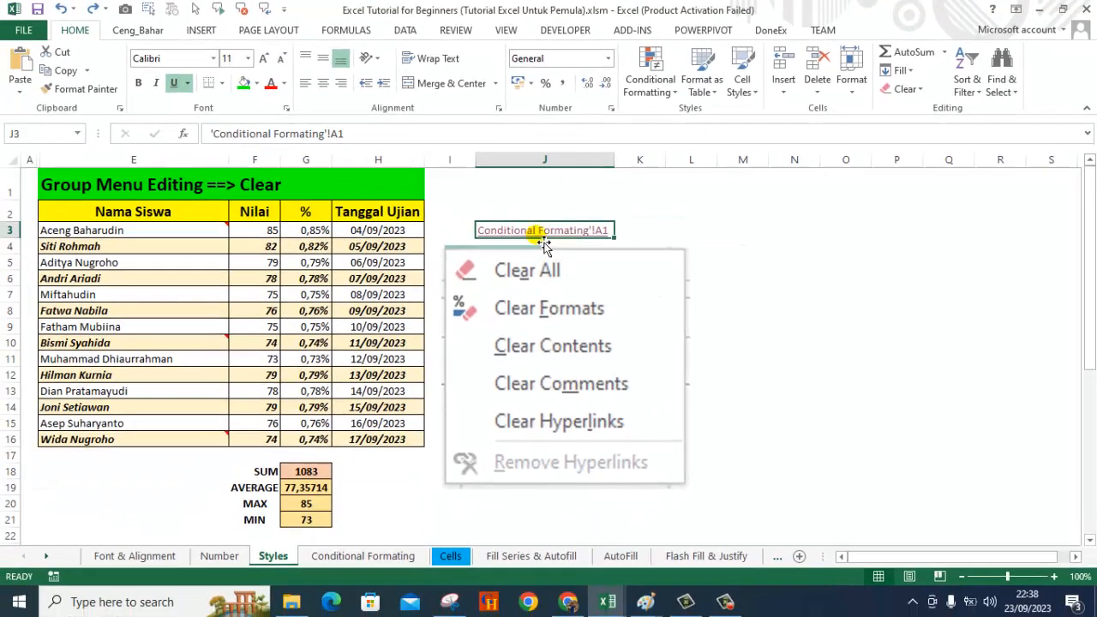
pyautogui.click(544, 233)
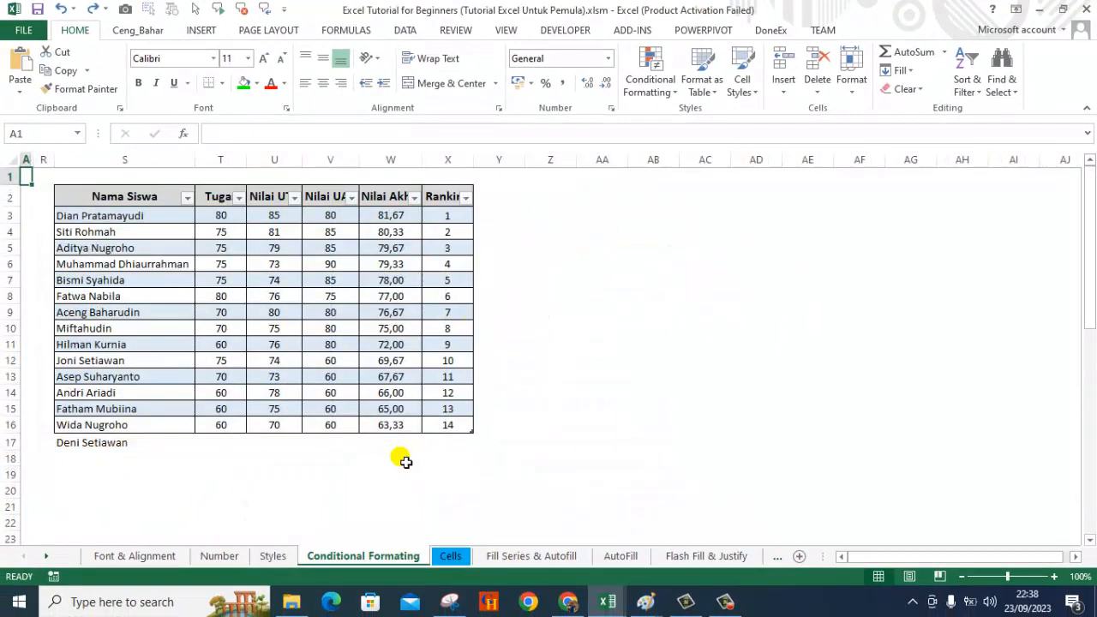
pyautogui.click(274, 556)
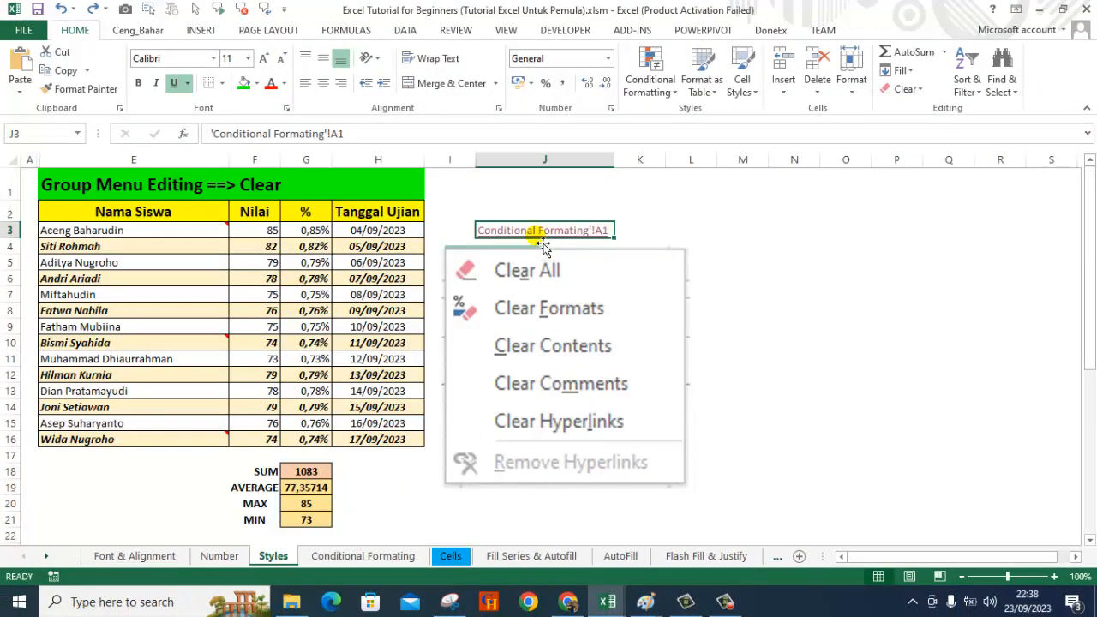
# - Apply Clear Hyperlinks to J3 and choose the Clear Hyperlinks and Formats option for it
pyautogui.click(917, 89)
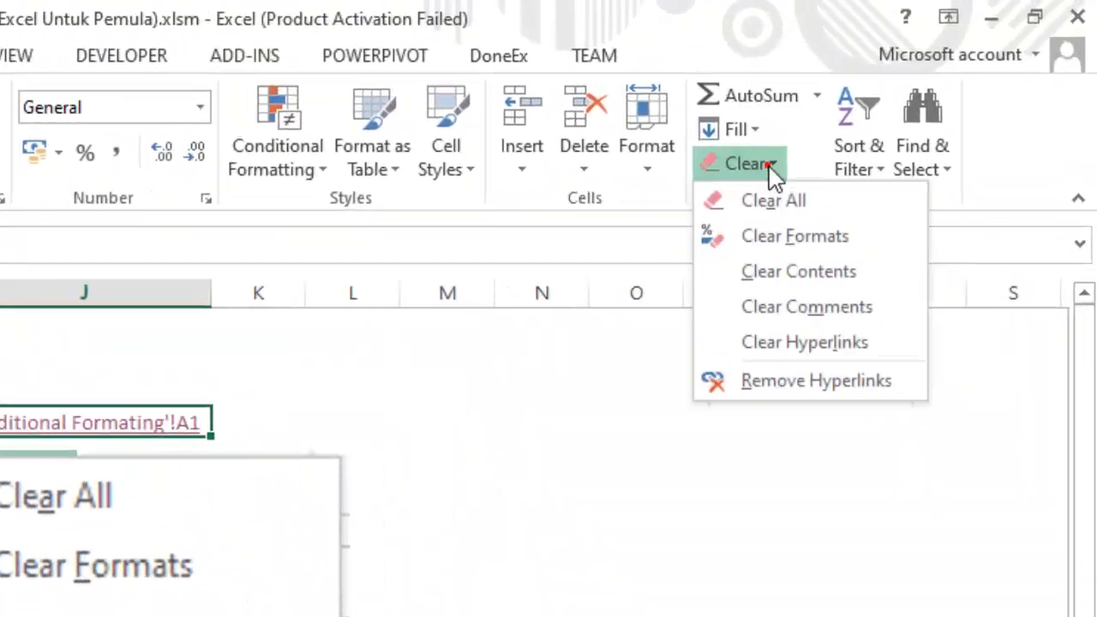
pyautogui.click(839, 344)
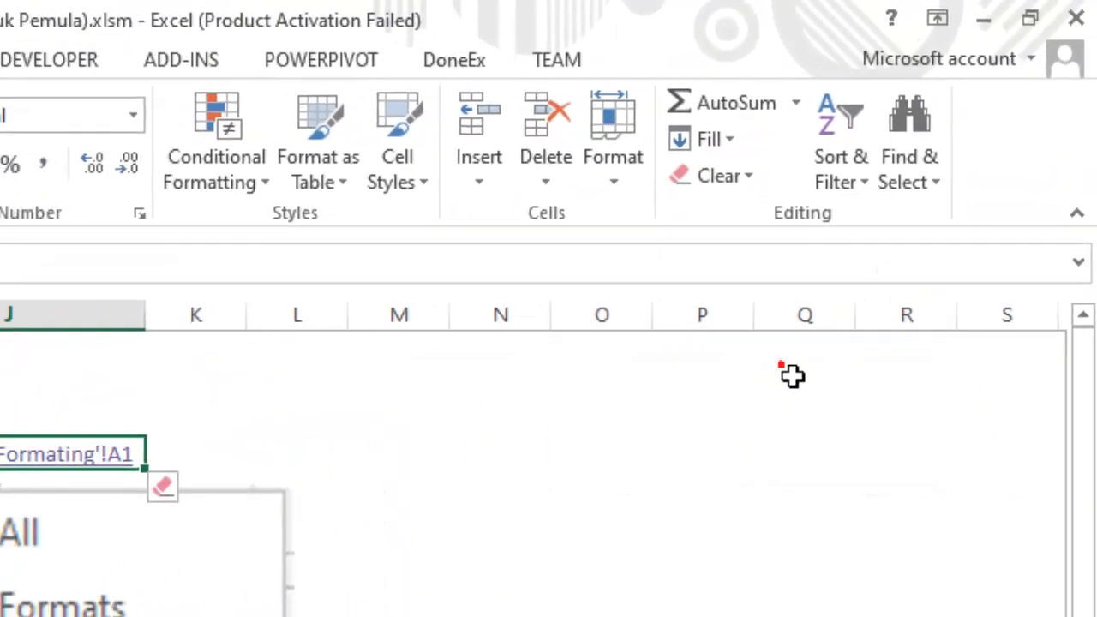
pyautogui.click(535, 361)
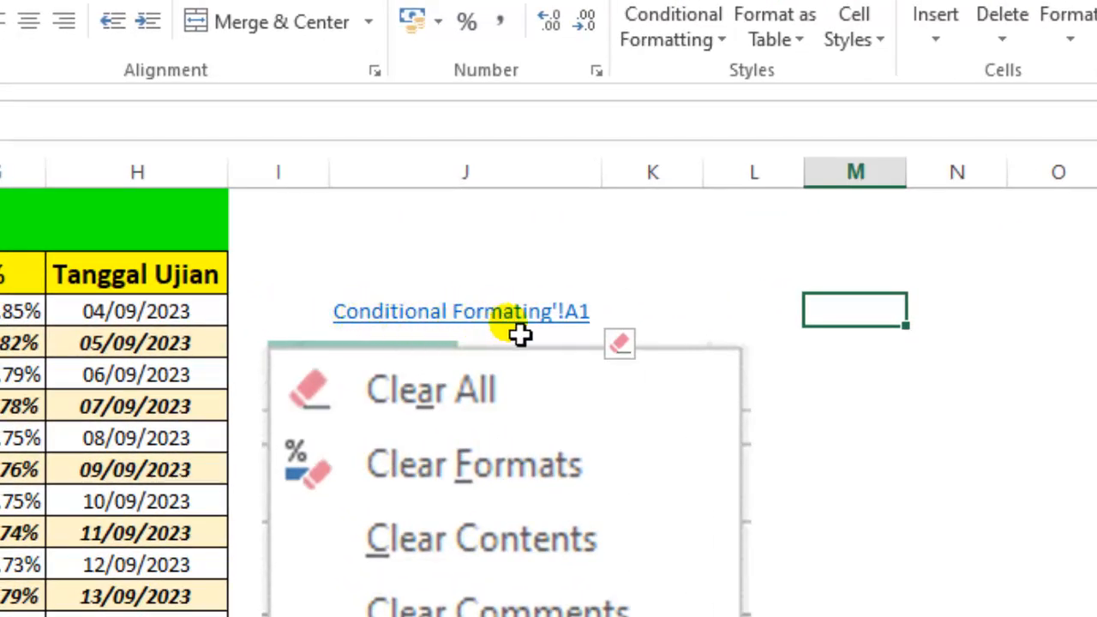
pyautogui.click(641, 343)
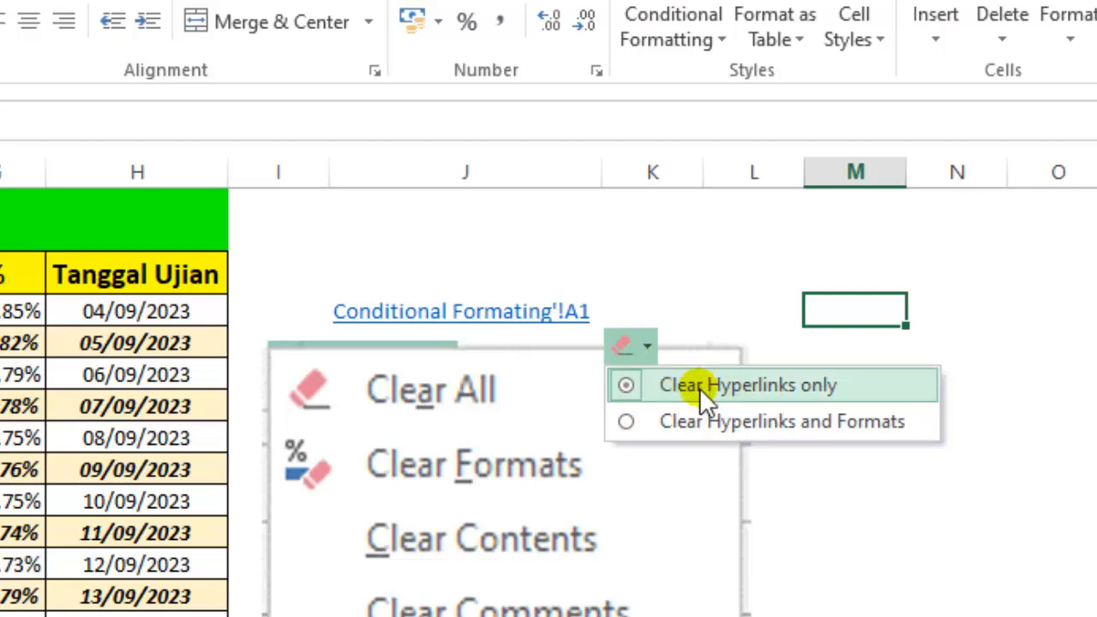
pyautogui.click(705, 420)
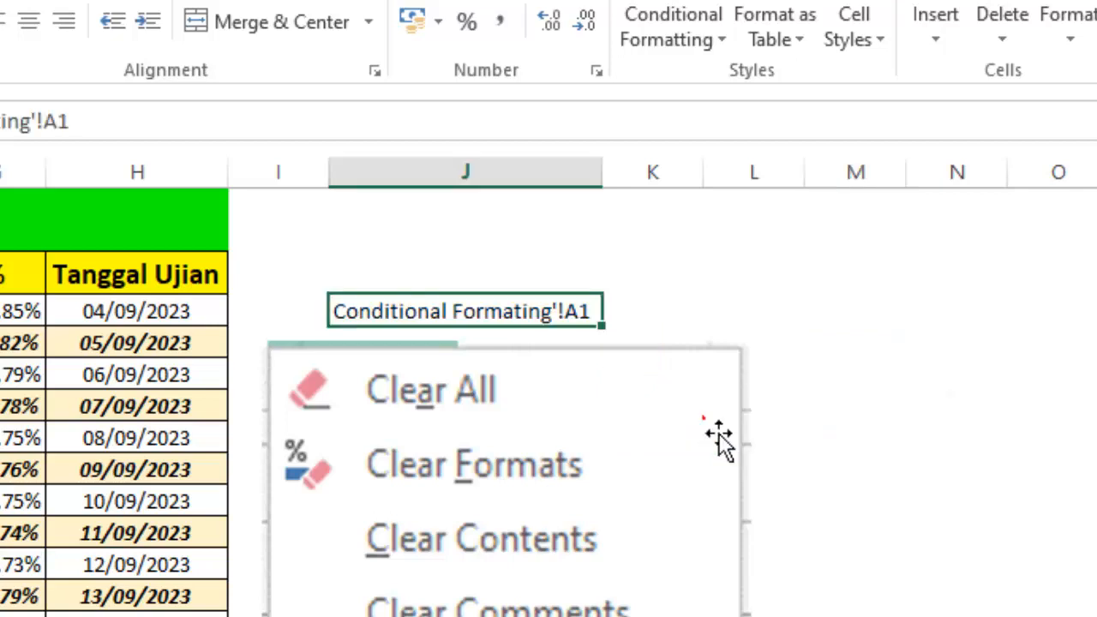
# - Check whether J3 still acts as a link and which Clear options are available for it
pyautogui.click(433, 276)
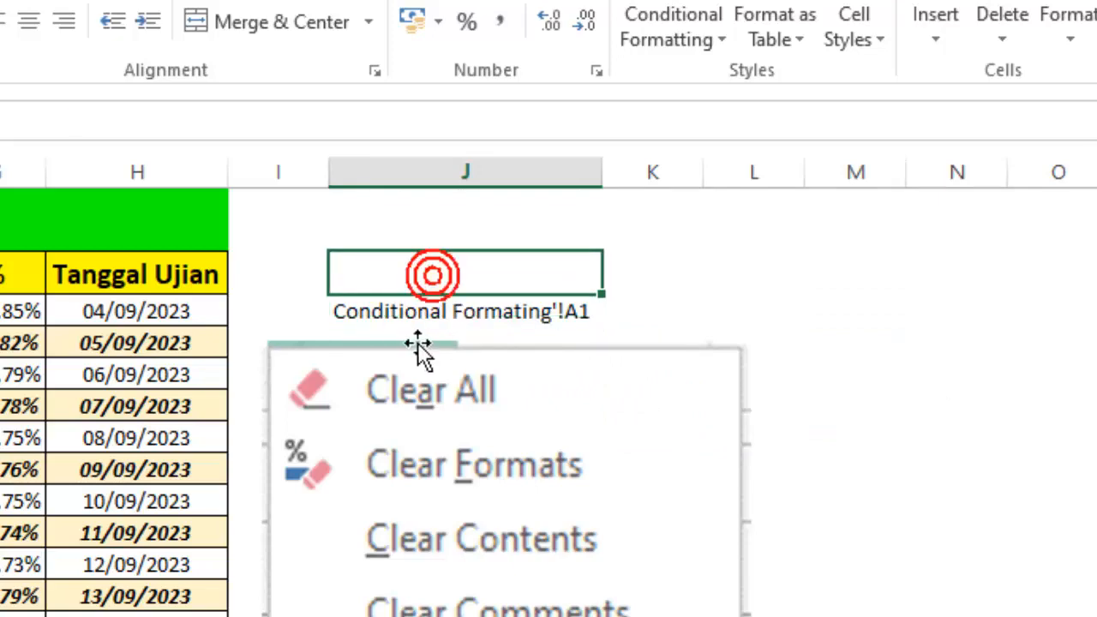
pyautogui.click(471, 315)
pyautogui.click(861, 130)
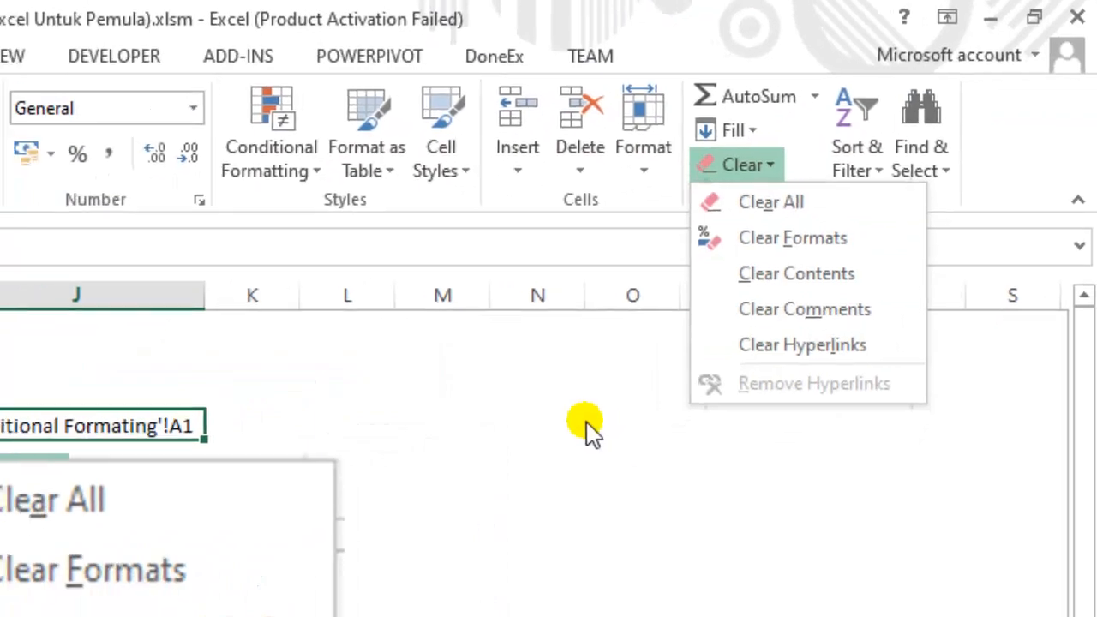
pyautogui.click(464, 442)
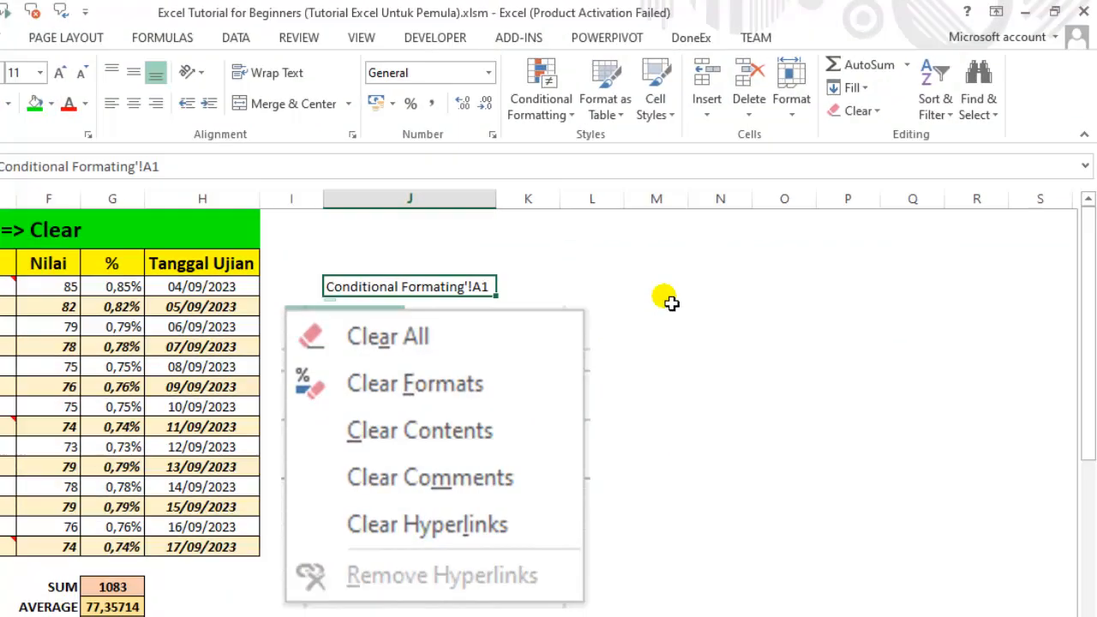
# - Undo the hyperlink clearing in J3 and the picture move, and reposition the Clear options picture just below J3
pyautogui.hotkey('ctrl', 'z')
pyautogui.hotkey('ctrl', 'z')
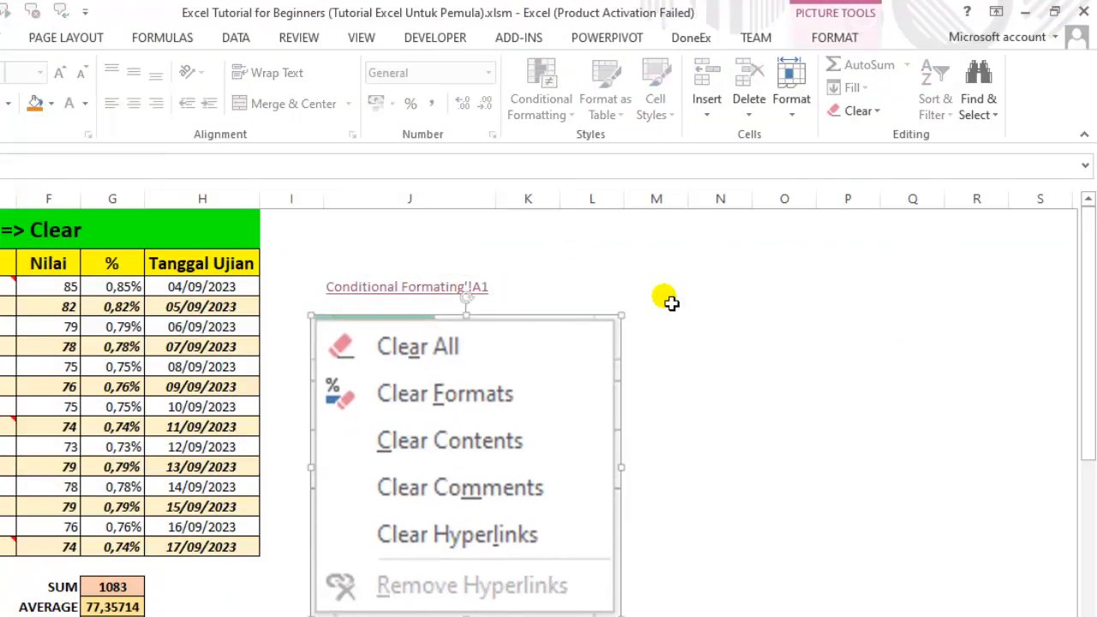
pyautogui.moveTo(573, 414); pyautogui.dragTo(546, 402)
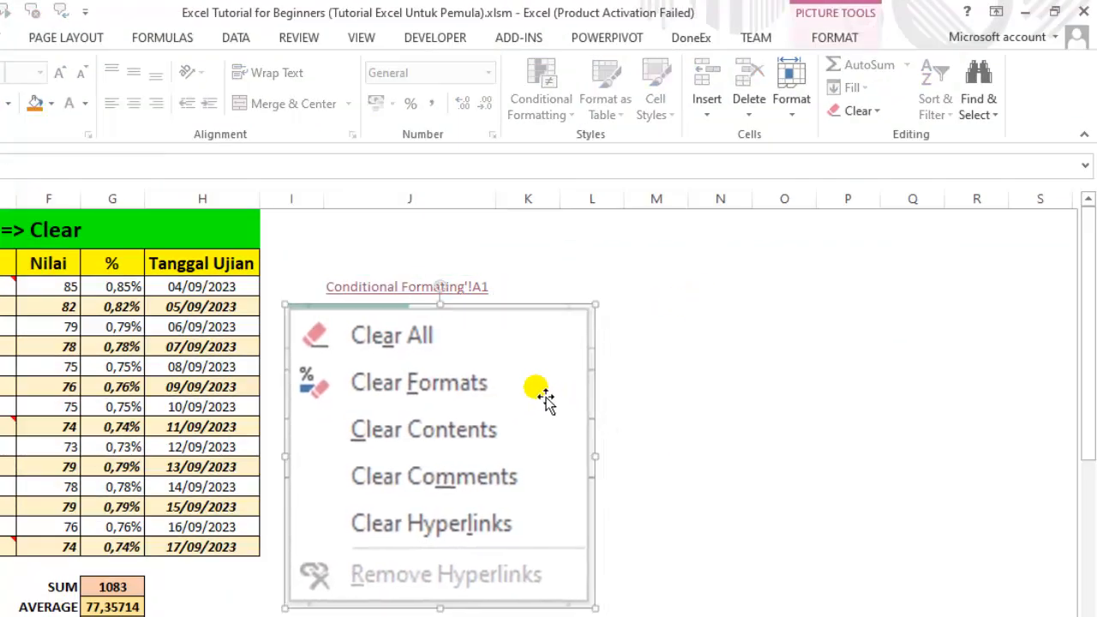
# - Apply Remove Hyperlinks to the 'Conditional Formating'!A1 link in cell J3
pyautogui.click(643, 347)
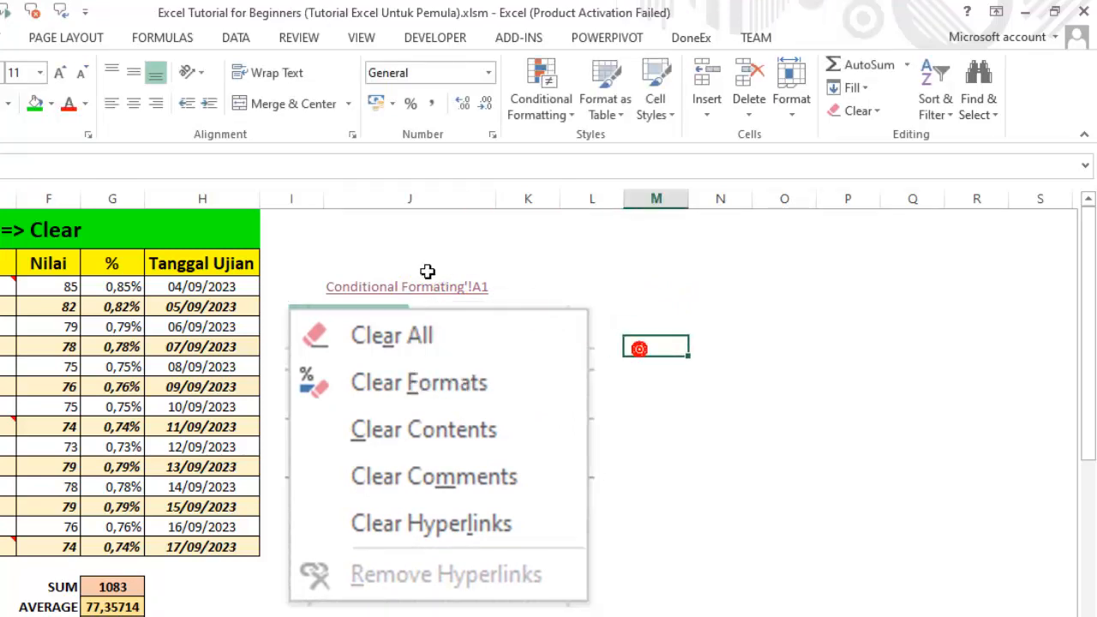
pyautogui.click(871, 109)
pyautogui.click(566, 257)
pyautogui.click(419, 272)
pyautogui.click(476, 290)
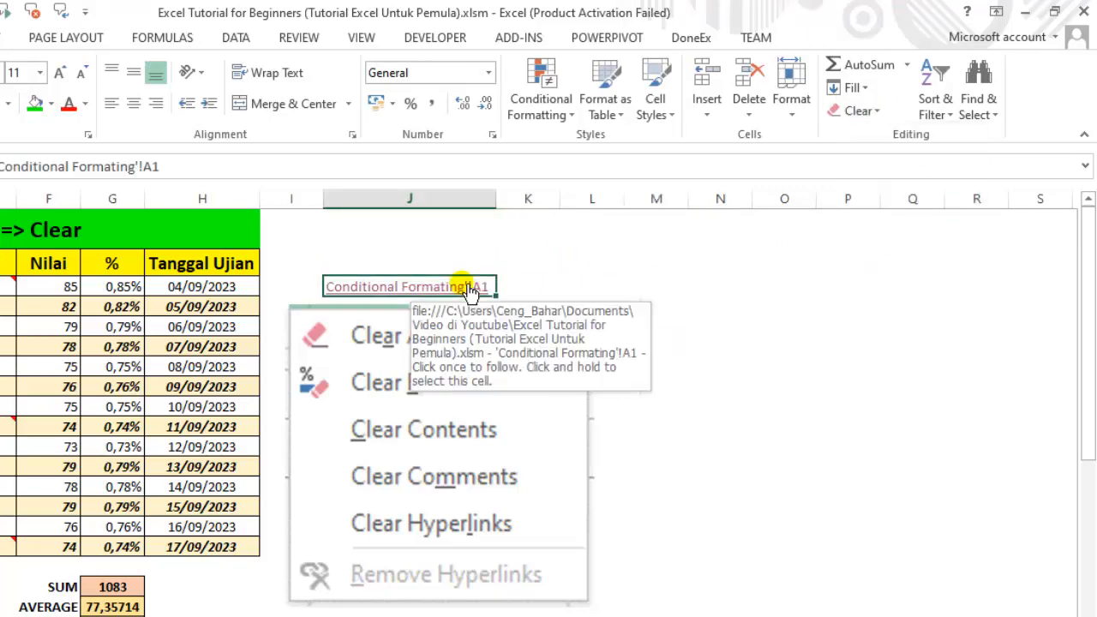
pyautogui.click(873, 112)
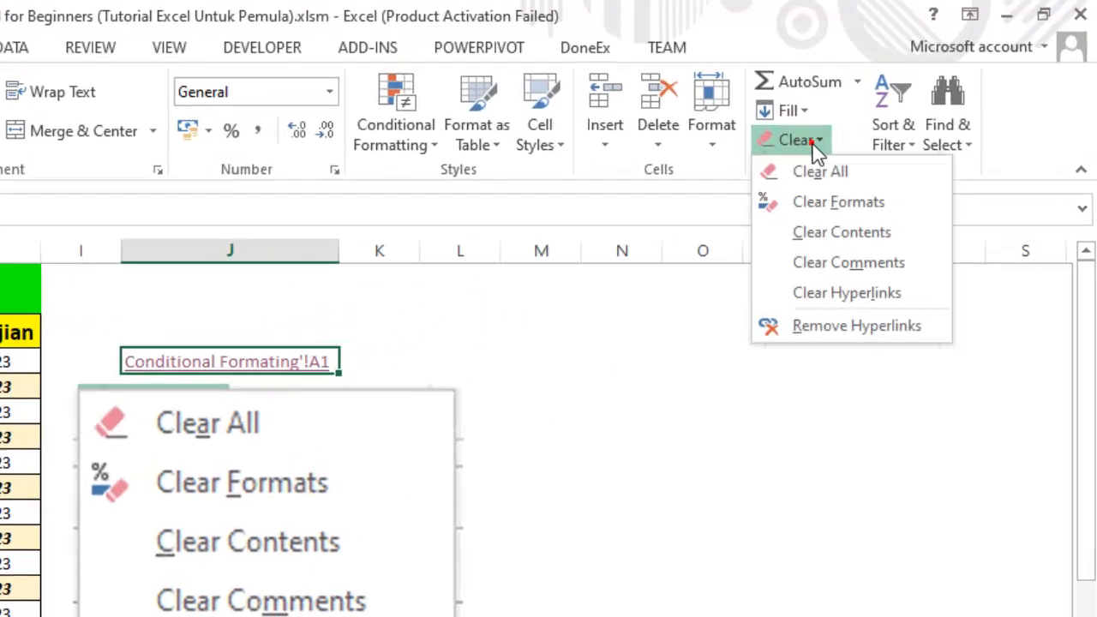
pyautogui.click(751, 428)
pyautogui.click(374, 474)
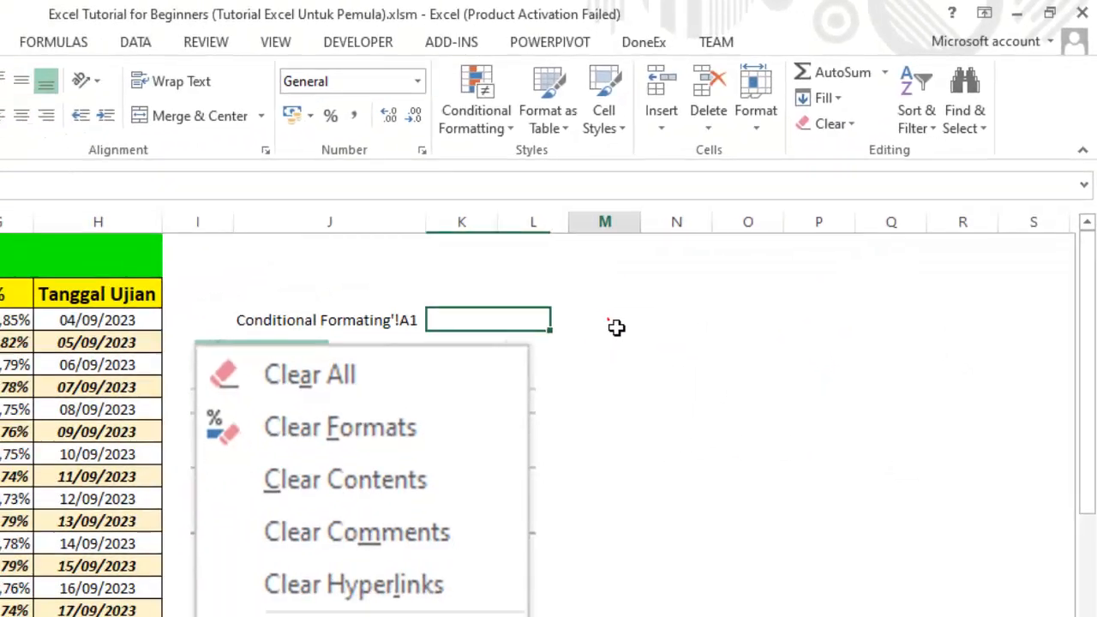
# - Check the cleared cell J3 and undo the hyperlink removal
pyautogui.click(315, 321)
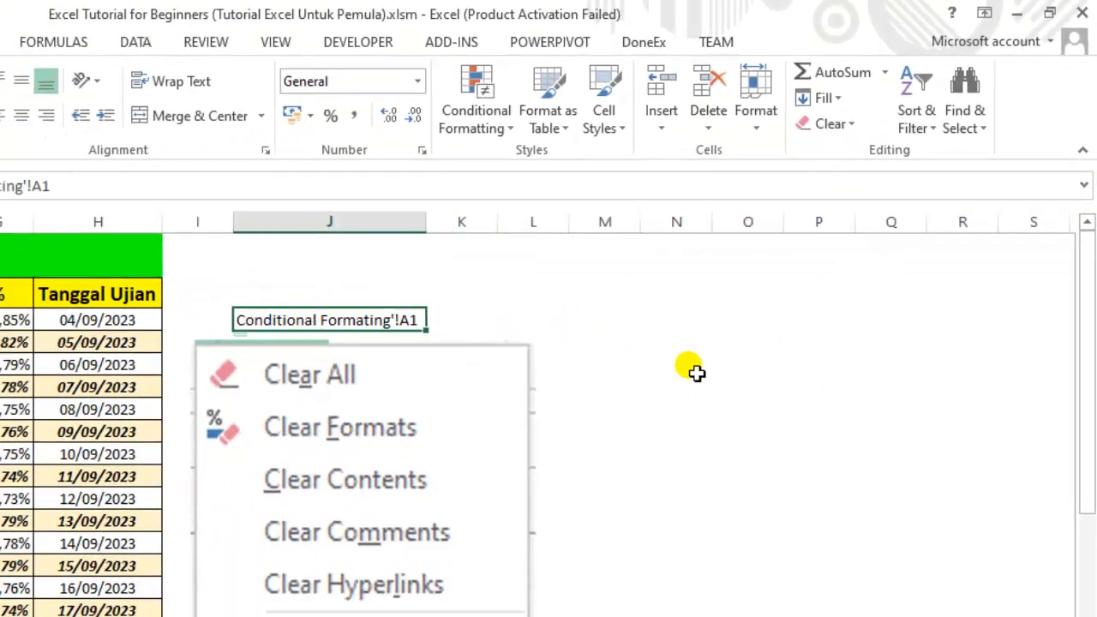
pyautogui.hotkey('ctrl', 'z')
pyautogui.click(696, 372)
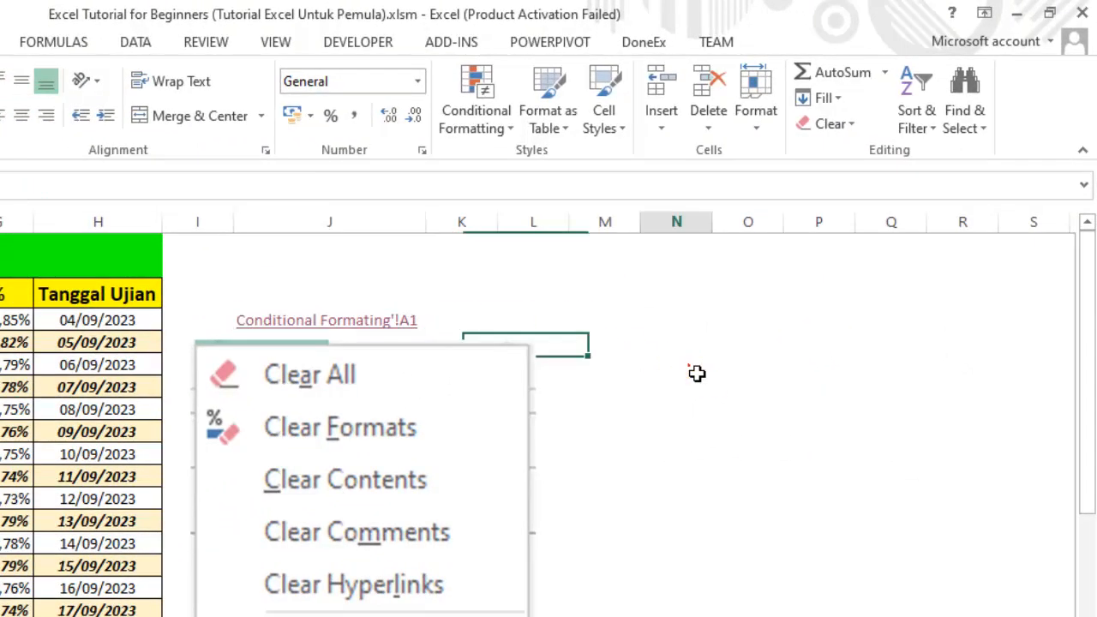
# - Apply Clear Hyperlinks to J3 and keep its Clear Hyperlinks only option
pyautogui.click(370, 293)
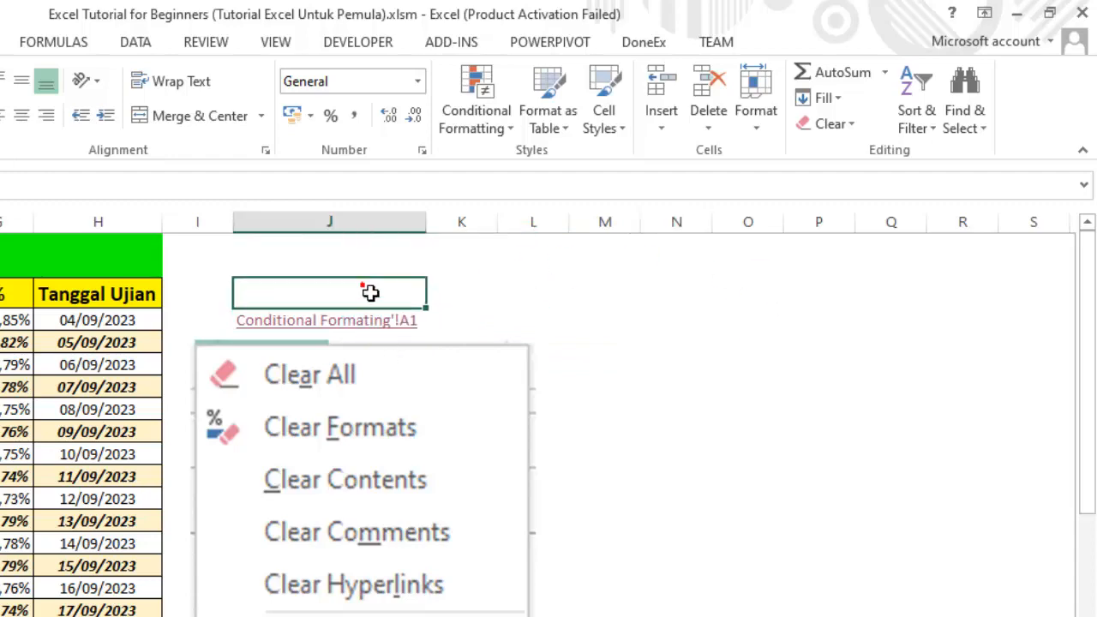
pyautogui.press('Down')
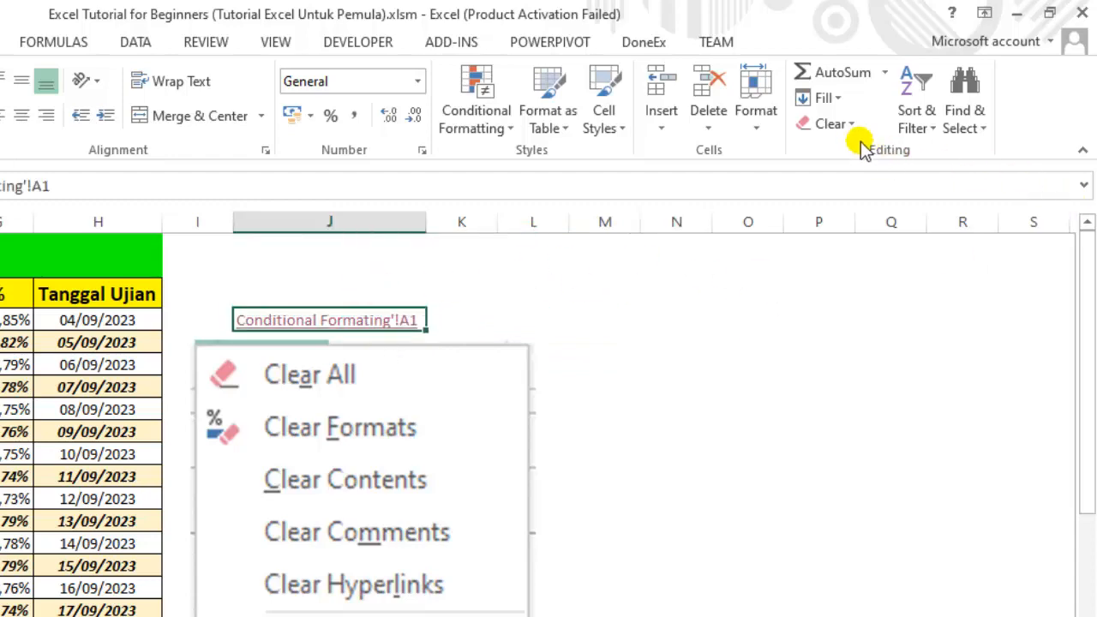
pyautogui.click(827, 123)
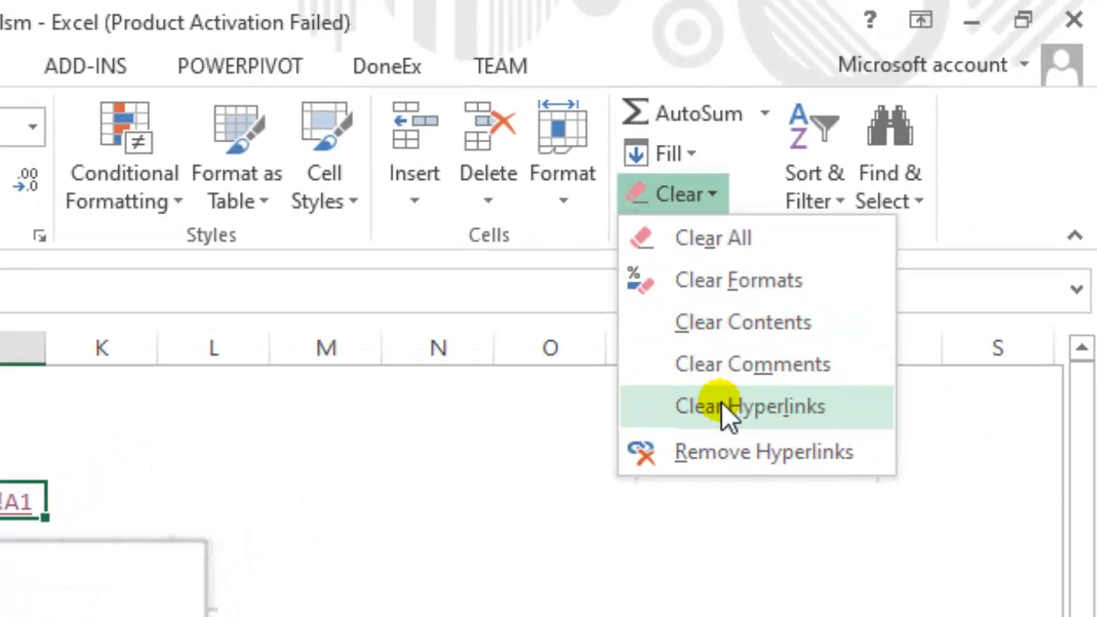
pyautogui.click(723, 407)
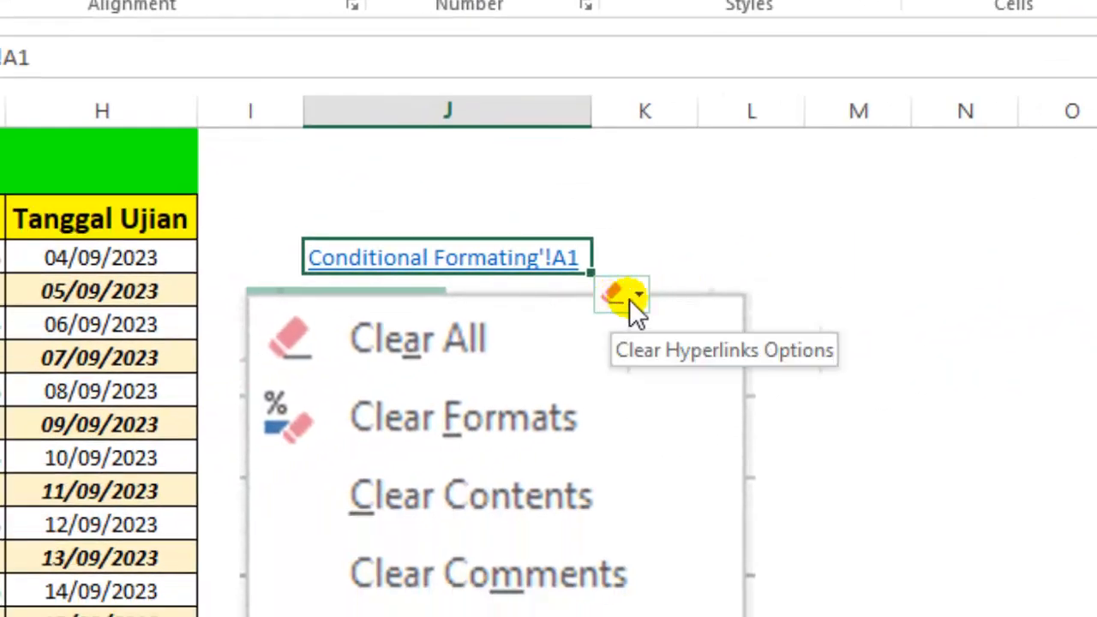
pyautogui.click(636, 303)
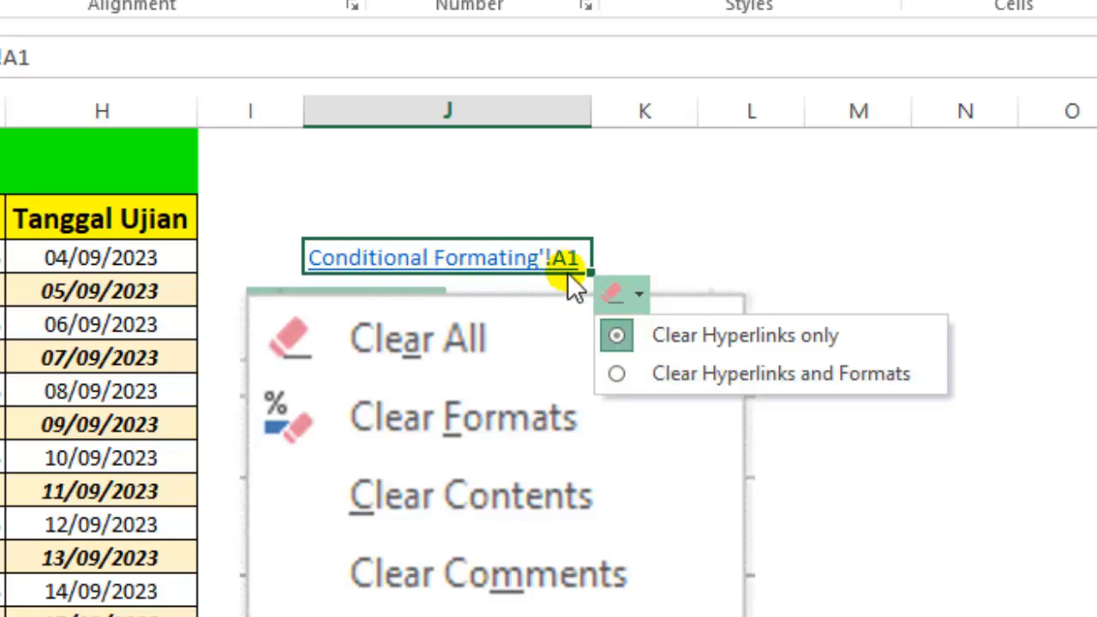
pyautogui.click(746, 336)
pyautogui.click(858, 218)
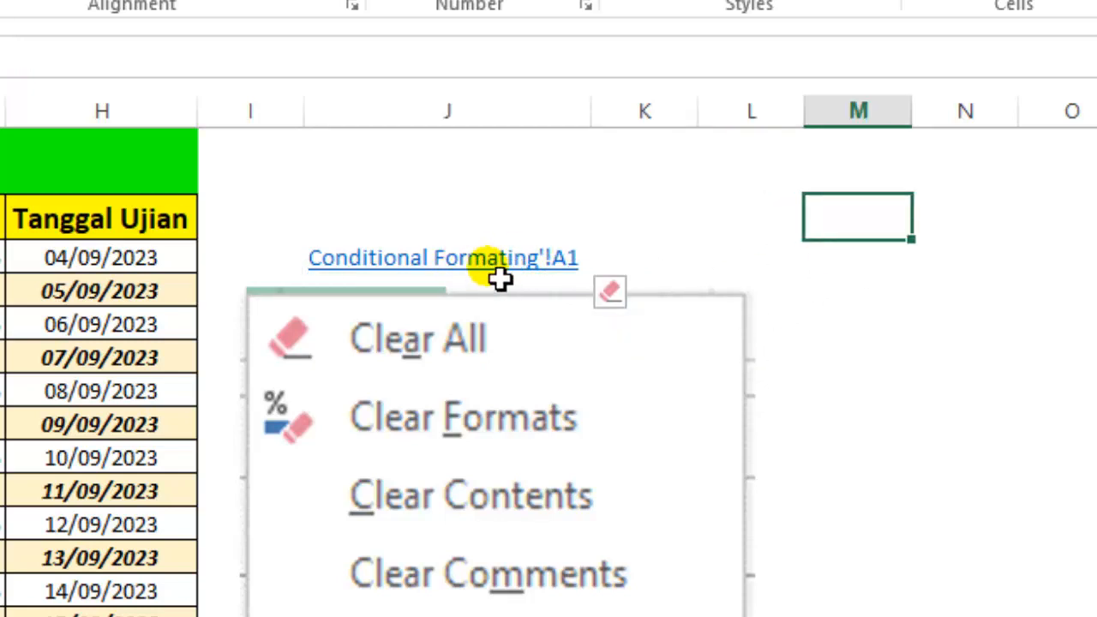
# - Switch the hyperlink clearing option for J3 to Clear Hyperlinks and Formats and check the cell
pyautogui.click(446, 273)
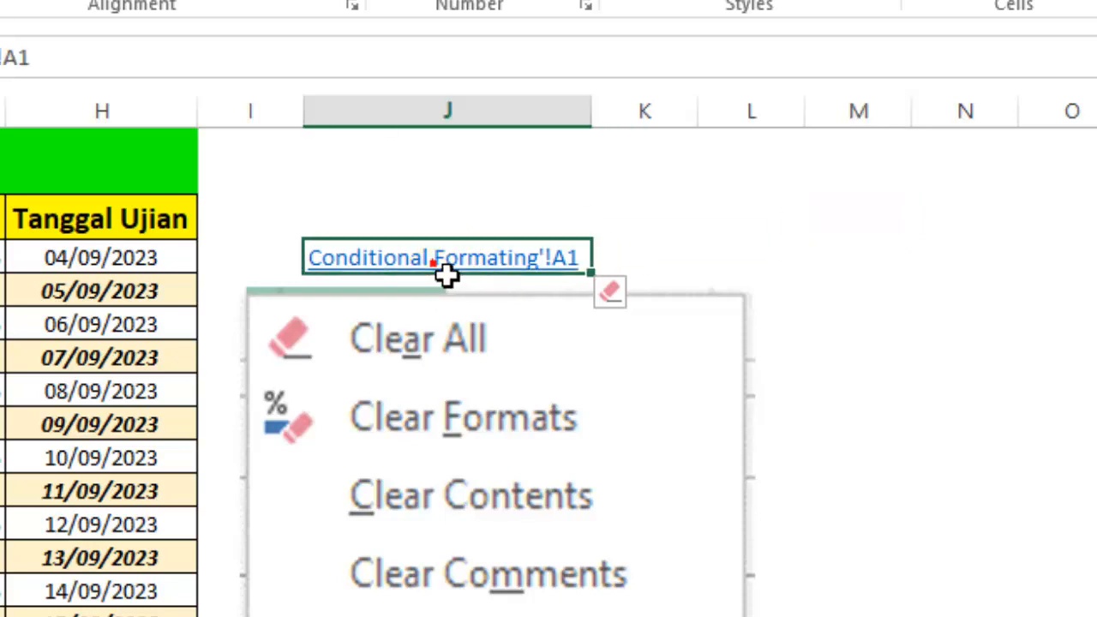
pyautogui.click(640, 302)
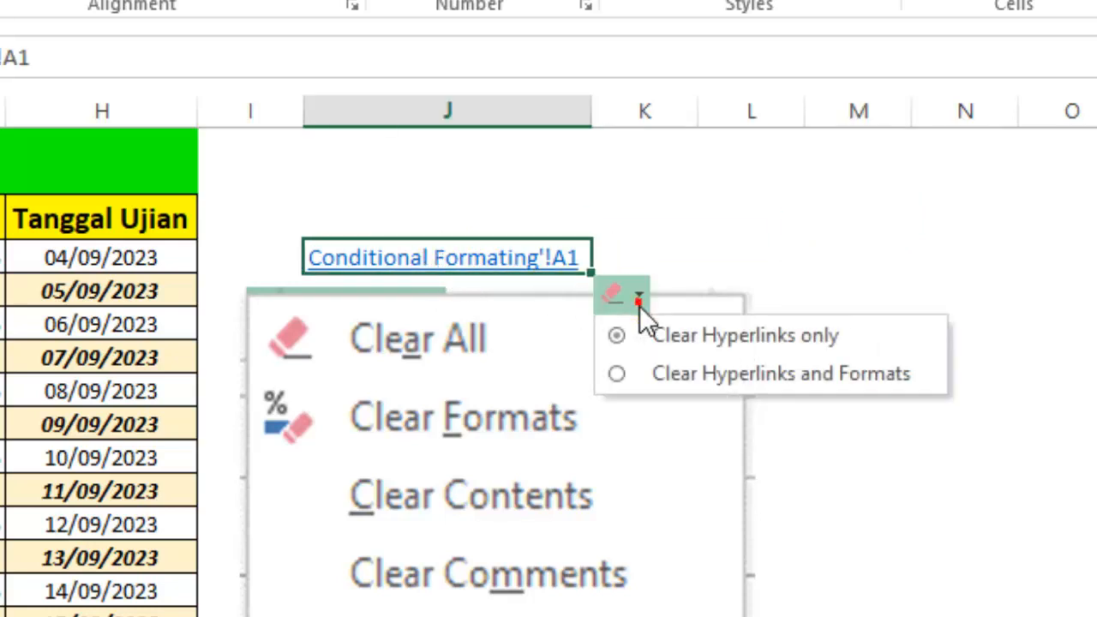
pyautogui.click(674, 375)
pyautogui.click(725, 262)
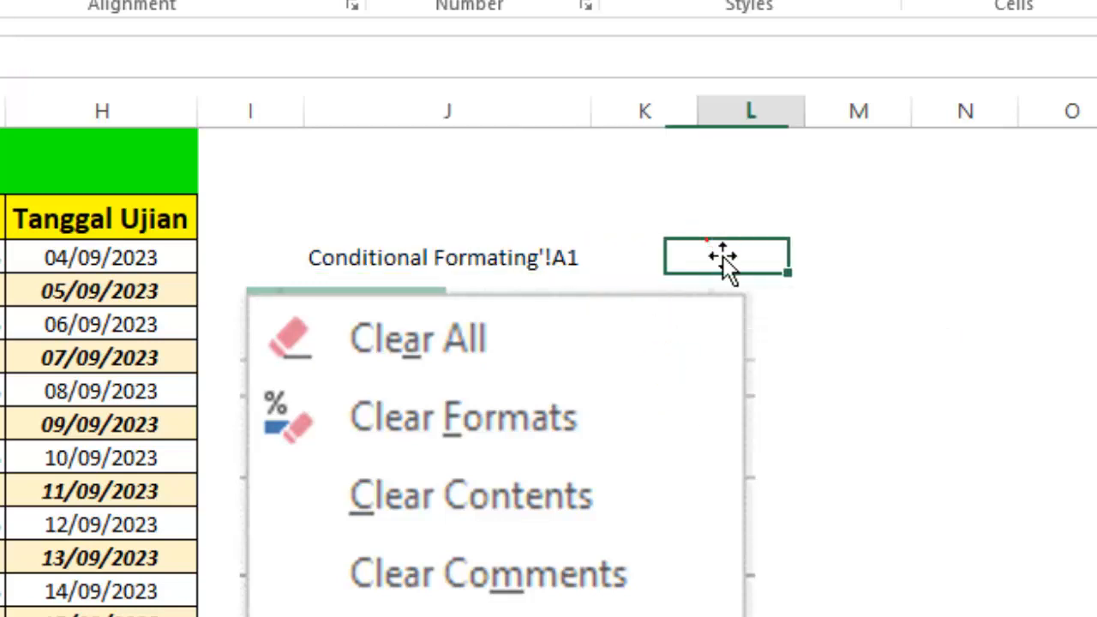
pyautogui.click(413, 271)
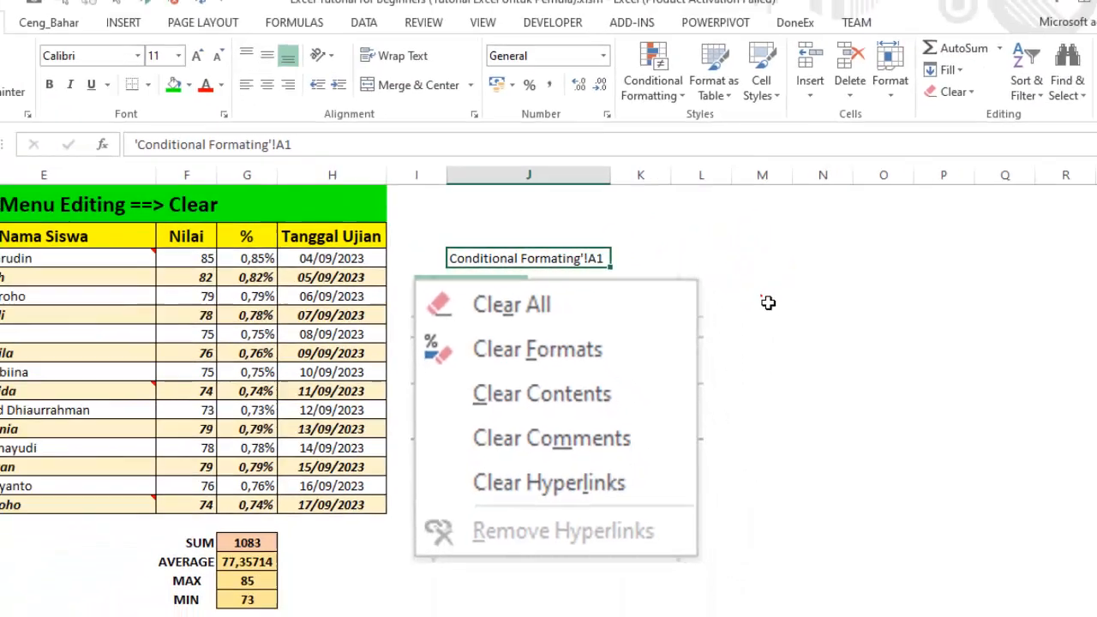
pyautogui.click(859, 323)
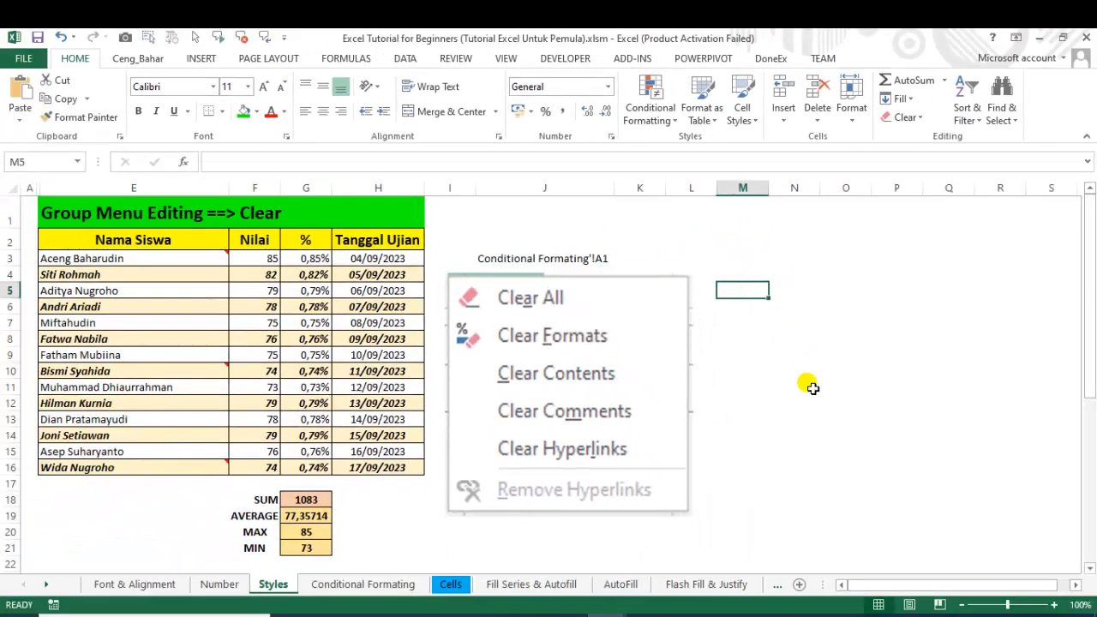